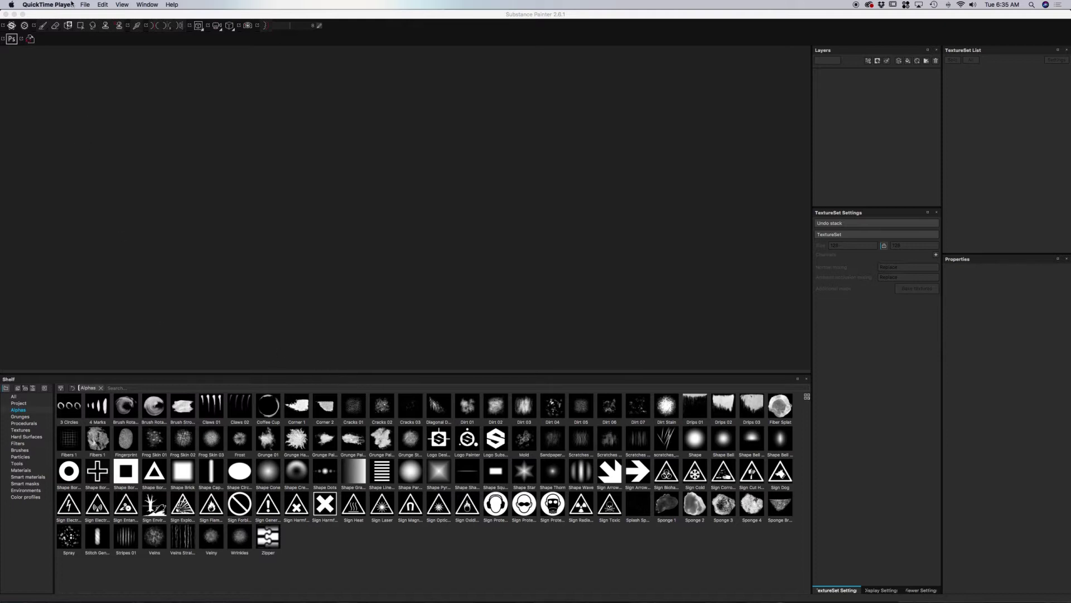
- Create a new project from the Container.obj mesh at 2048 resolution
left_click(86, 63)
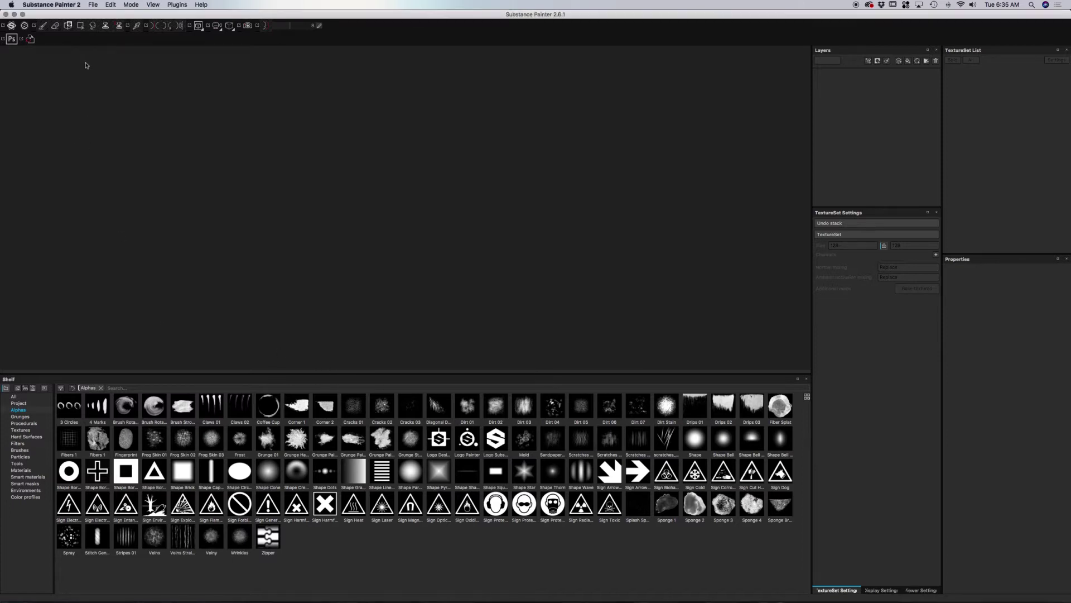
left_click(94, 5)
left_click(95, 17)
left_click_drag(478, 199, 406, 169)
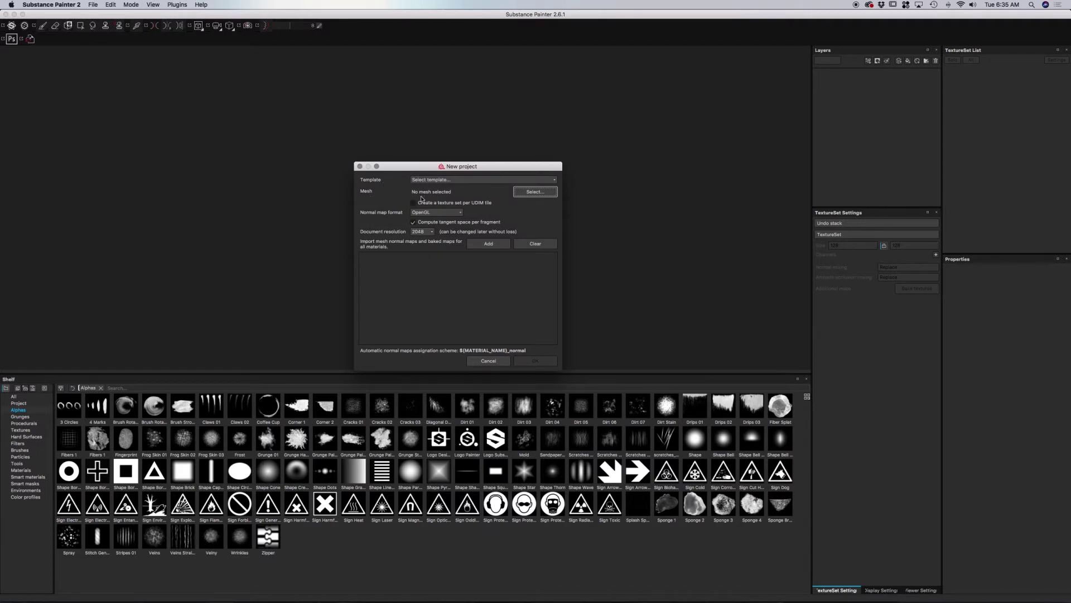
left_click(529, 196)
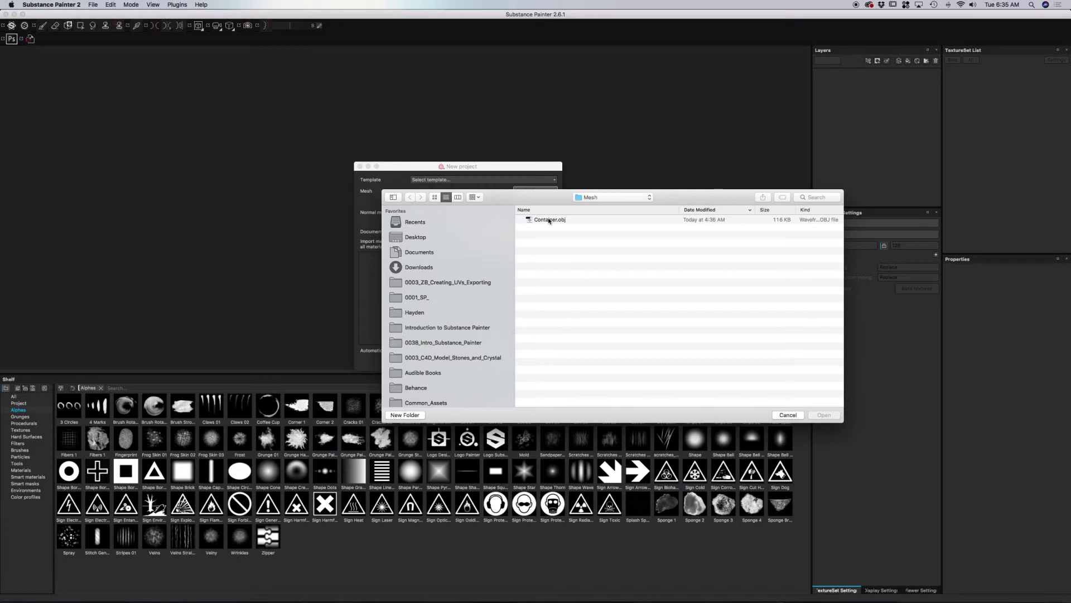
double_click(549, 219)
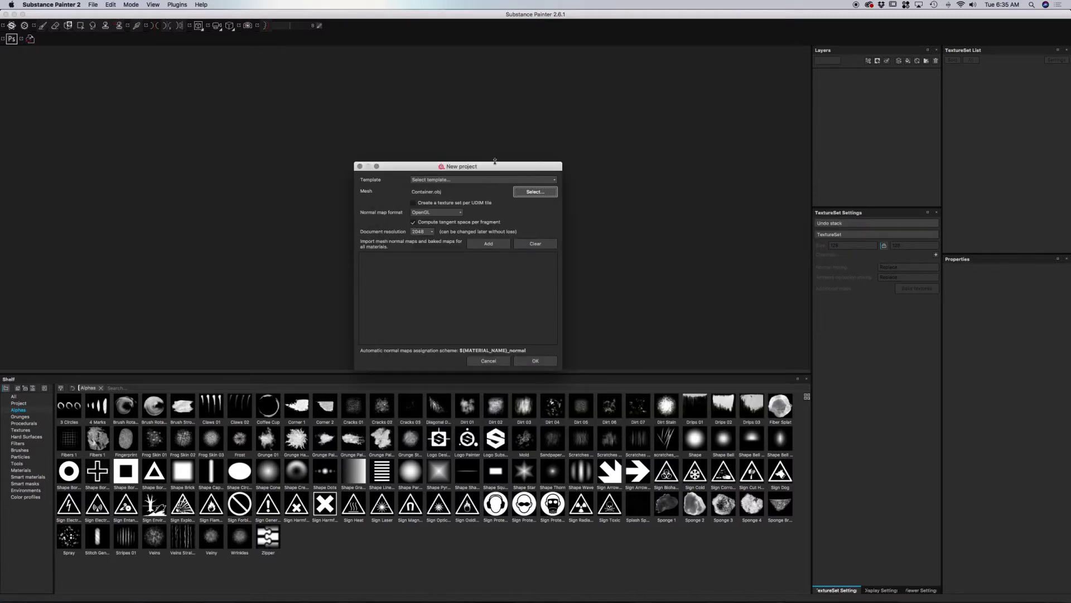
left_click_drag(498, 167, 491, 158)
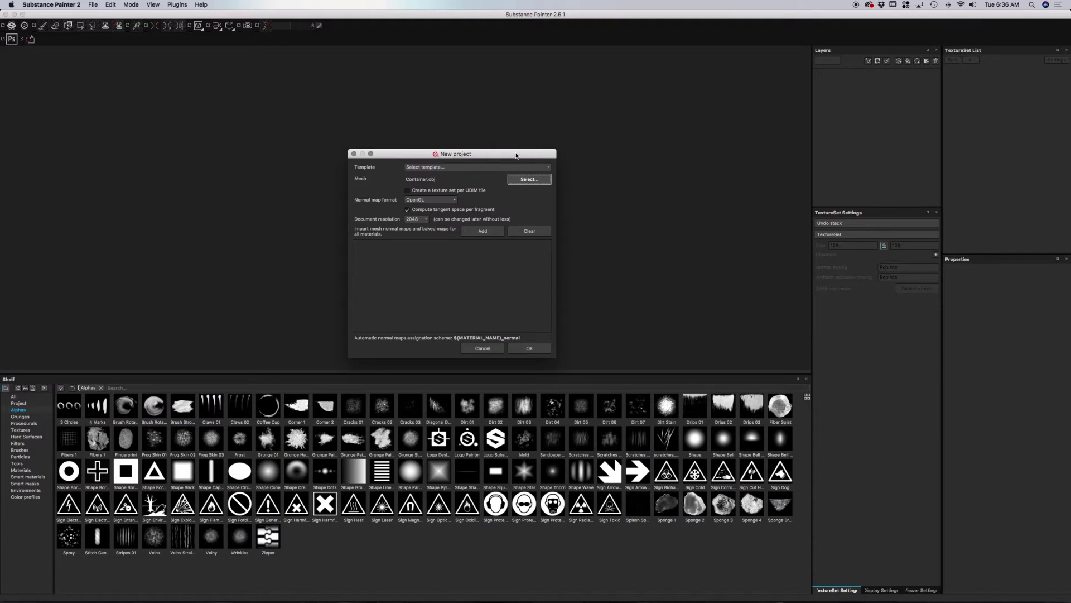
left_click_drag(516, 154, 510, 144)
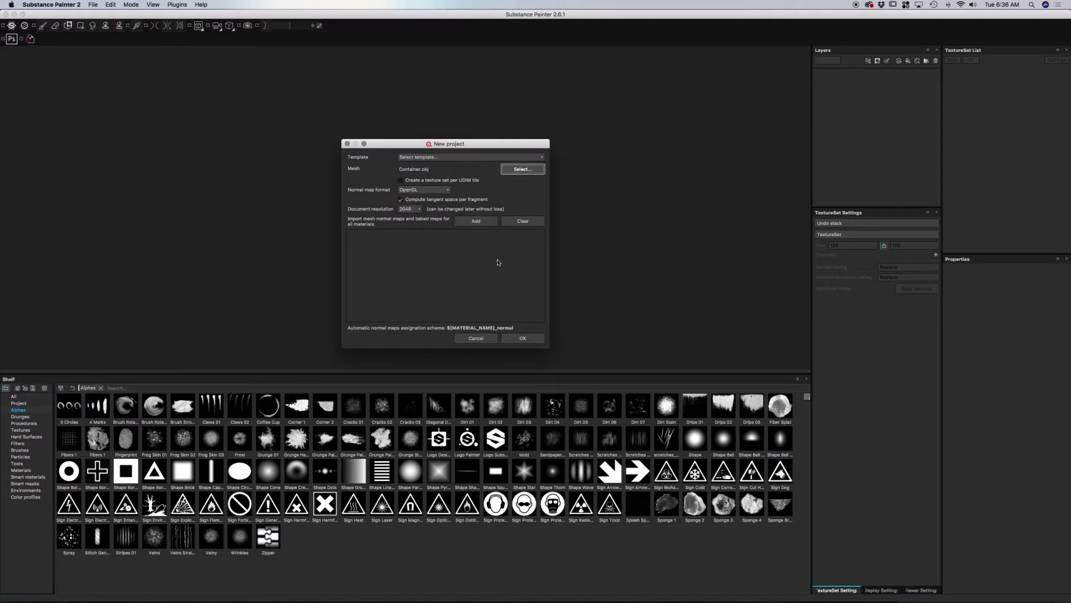
left_click_drag(496, 146, 486, 143)
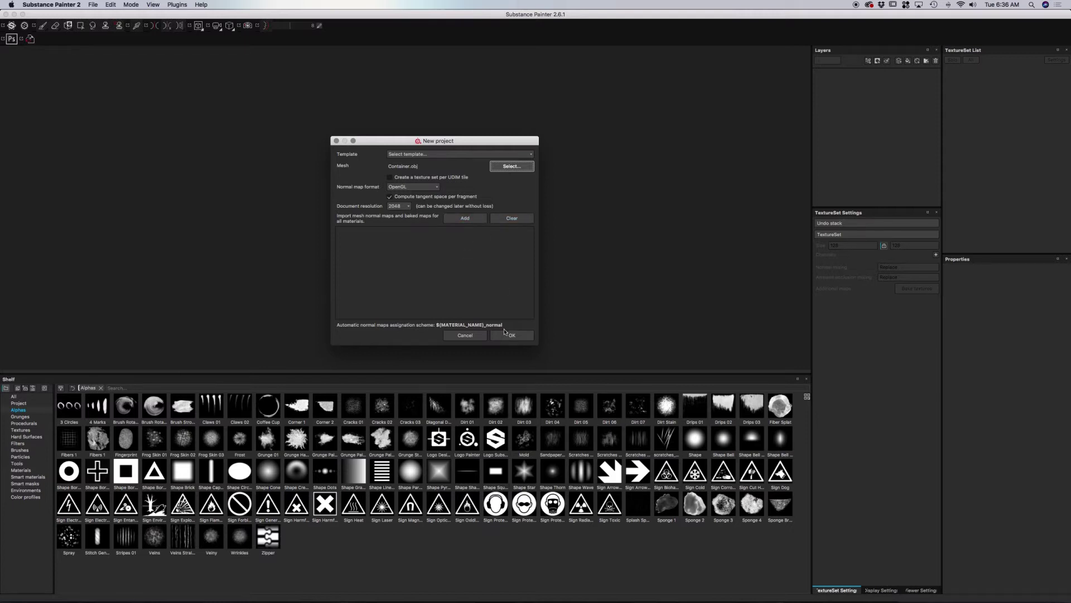
left_click(507, 335)
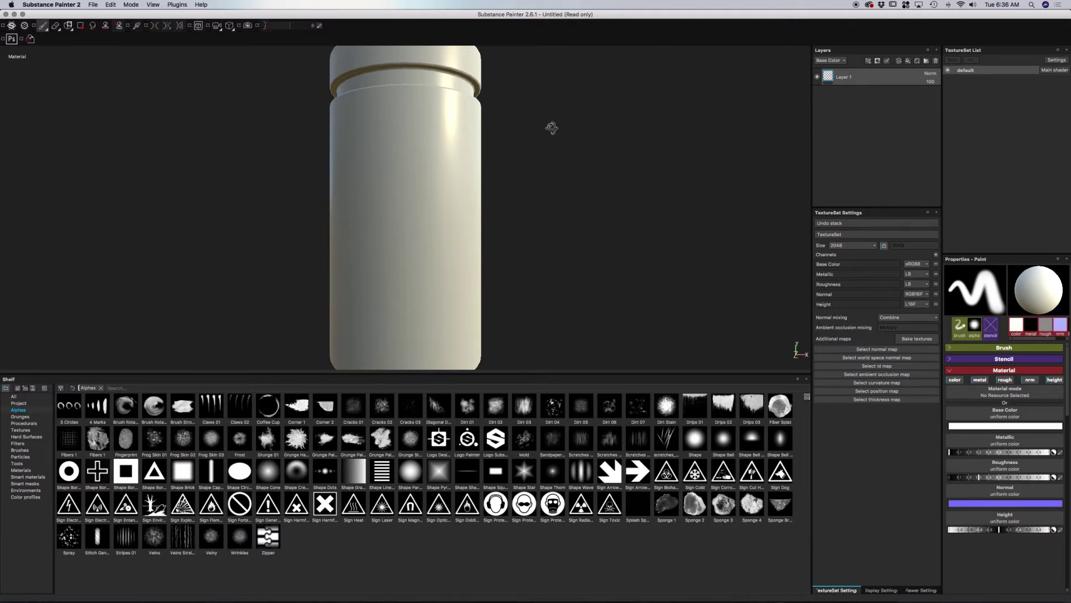
left_click_drag(551, 127, 531, 169, "alt")
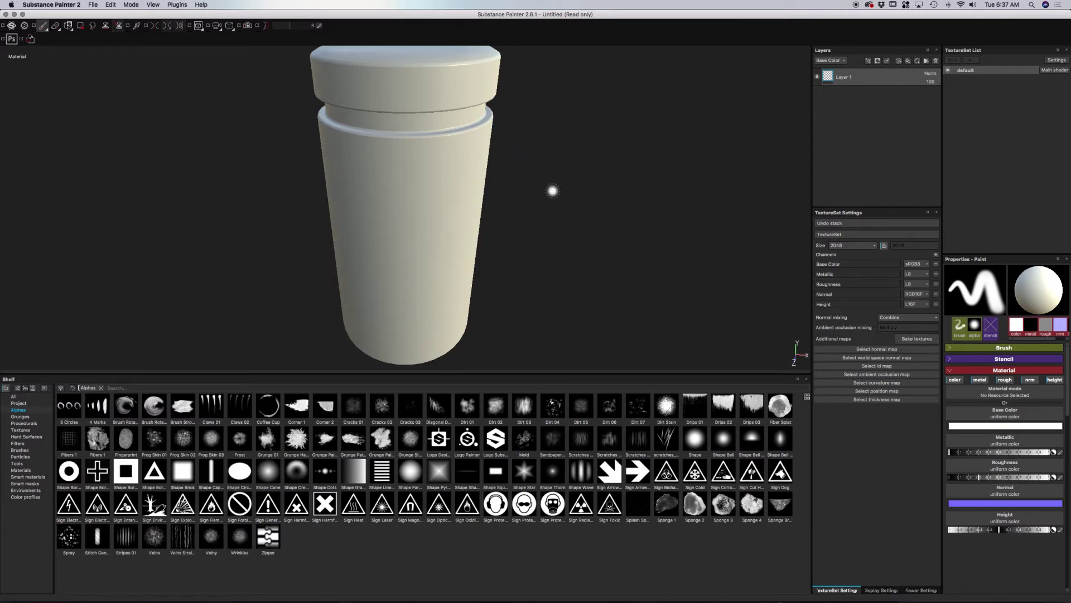
mouse_move(552, 191)
left_mouse_down("alt")
mouse_move(529, 210)
mouse_move(574, 182)
left_mouse_up("alt")
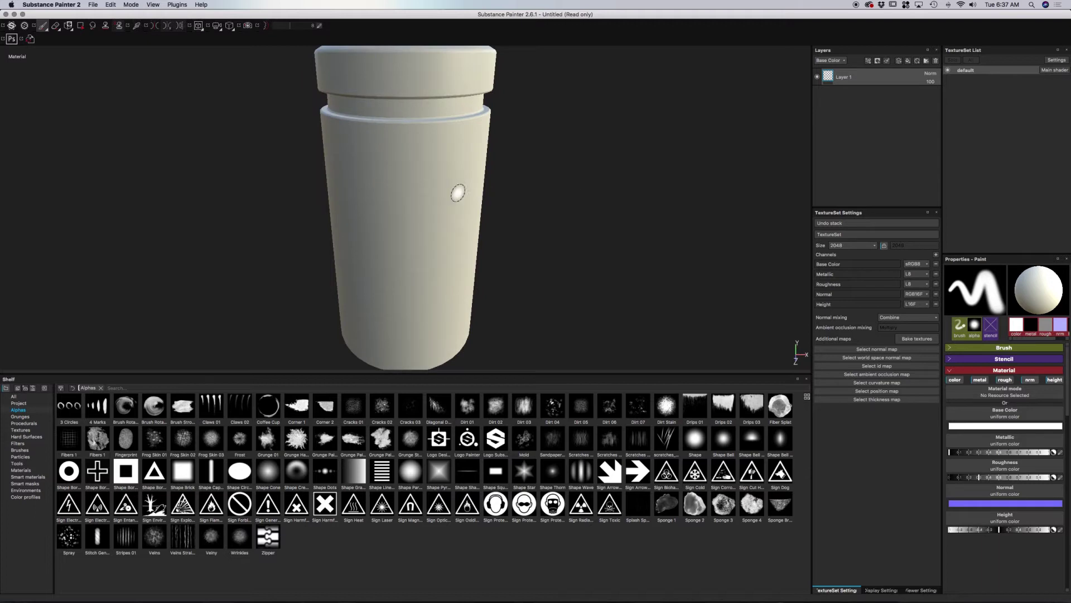
mouse_move(585, 179)
left_mouse_down("alt")
mouse_move(557, 217)
mouse_move(628, 184)
mouse_move(538, 194)
mouse_move(565, 210)
mouse_move(581, 179)
left_mouse_up("alt")
mouse_move(579, 158)
middle_mouse_down("alt")
mouse_move(483, 172)
mouse_move(631, 179)
mouse_move(533, 201)
mouse_move(644, 201)
middle_mouse_up("alt")
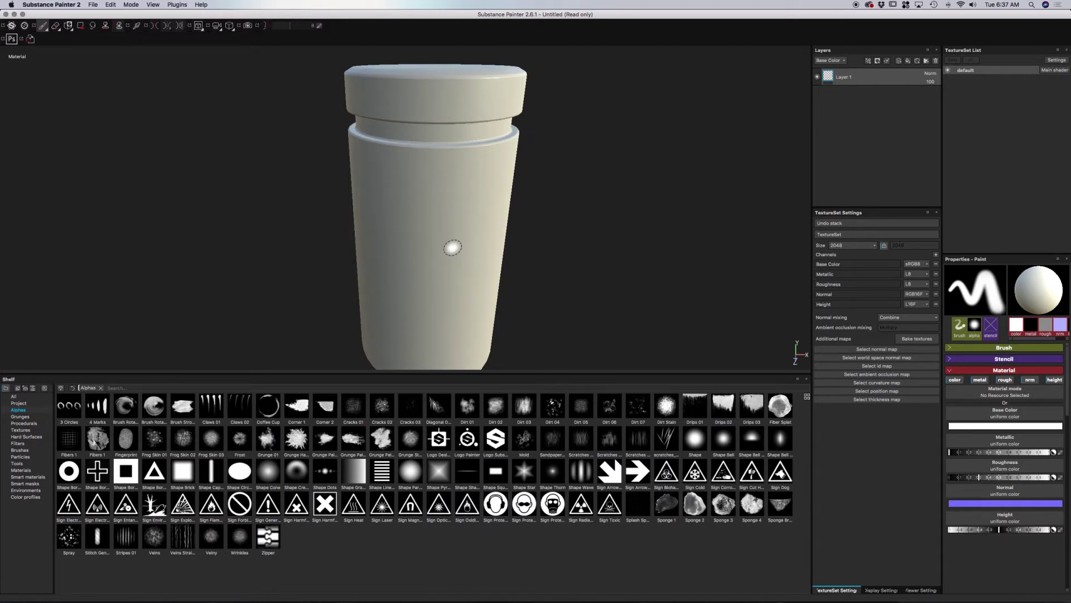
scroll(453, 247, "down", 2)
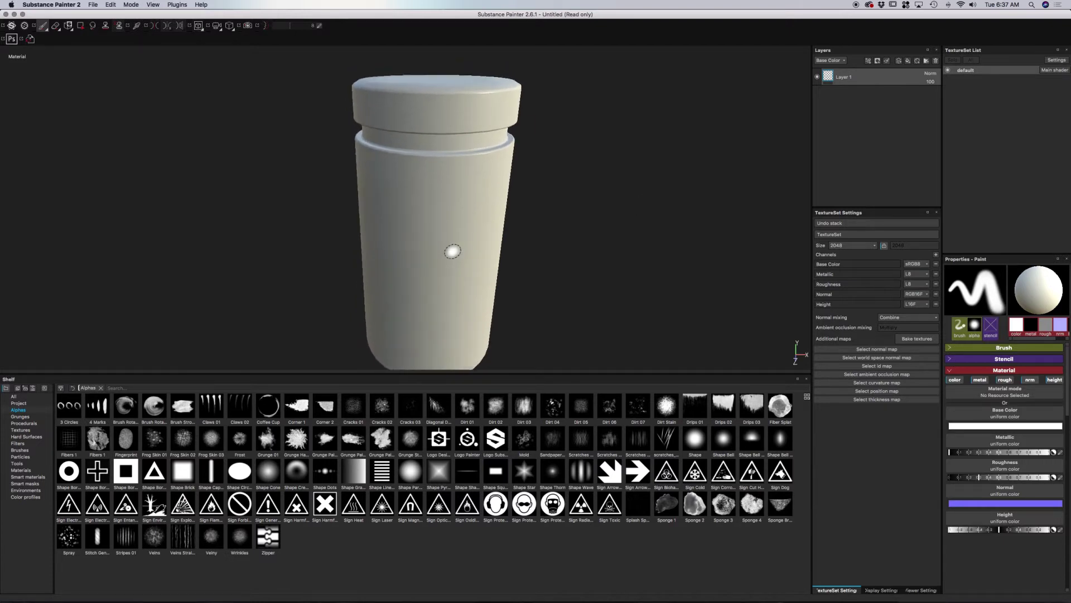
scroll(453, 252, "up", 5)
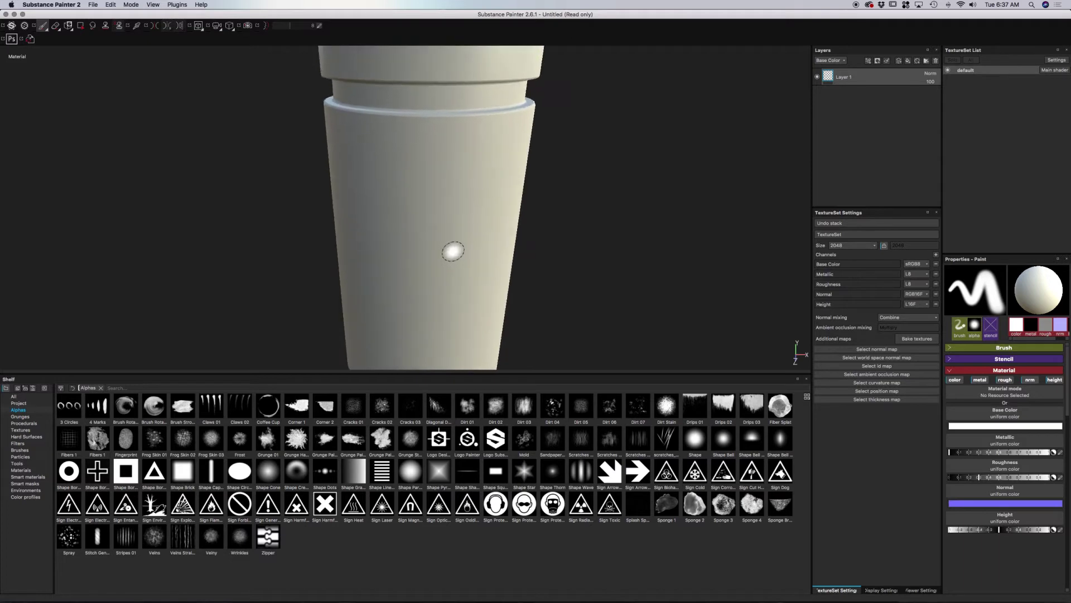
scroll(452, 252, "down", 4)
scroll(452, 252, "up", 3)
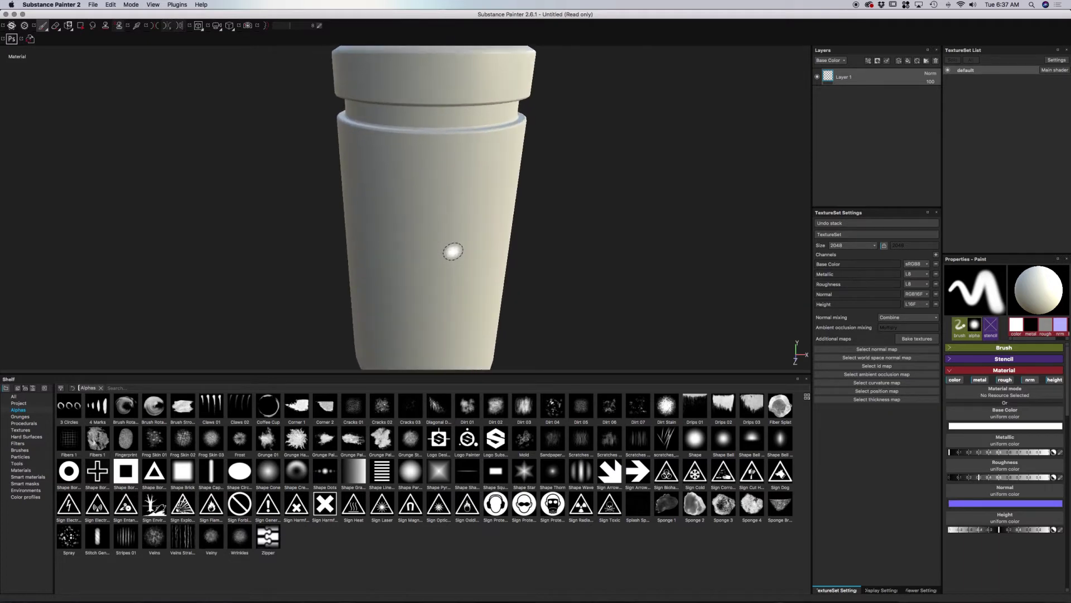
scroll(453, 252, "down", 5)
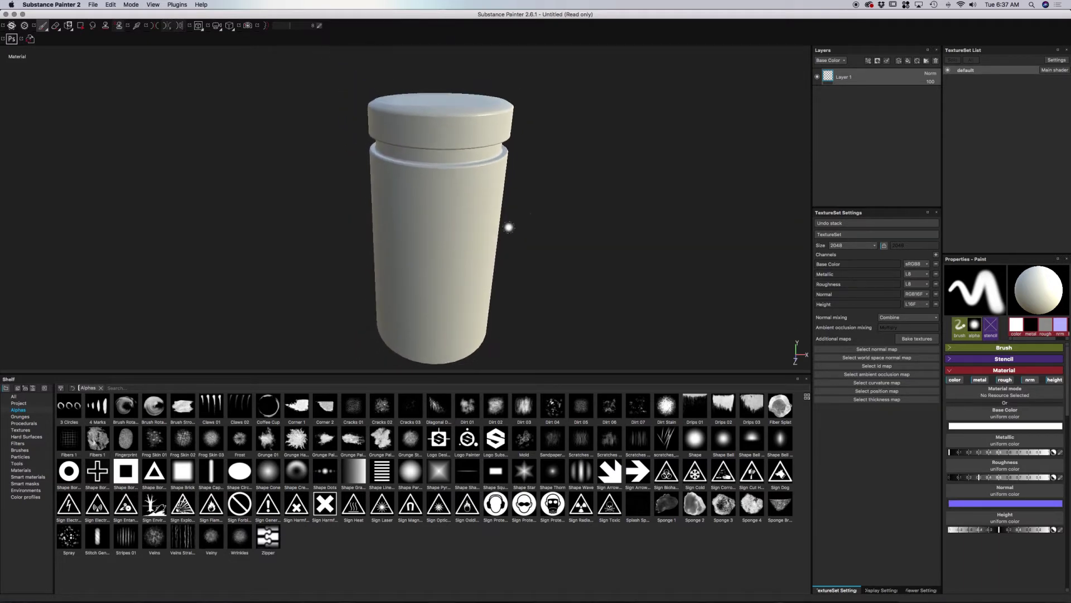
left_click_drag(508, 227, 569, 201, "alt")
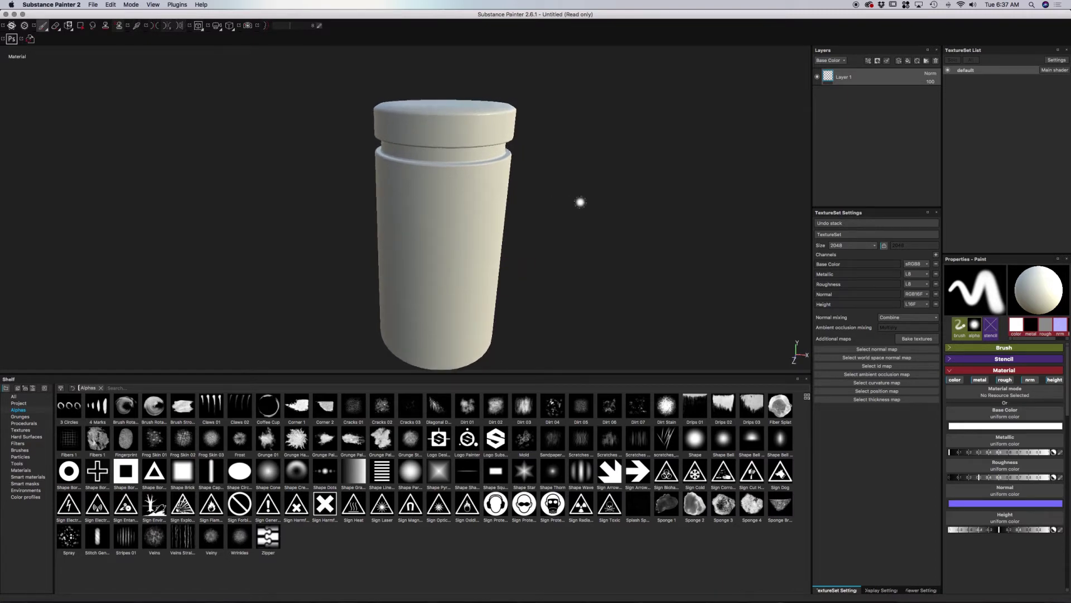
key("alt")
mouse_move(45, 28)
left_click(197, 28)
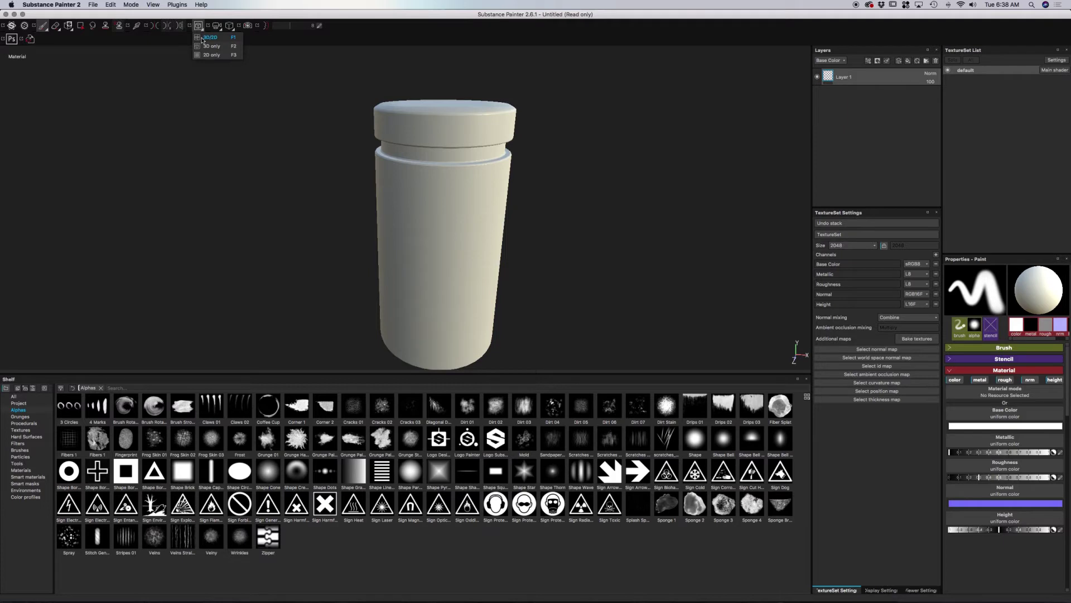
left_click(206, 38)
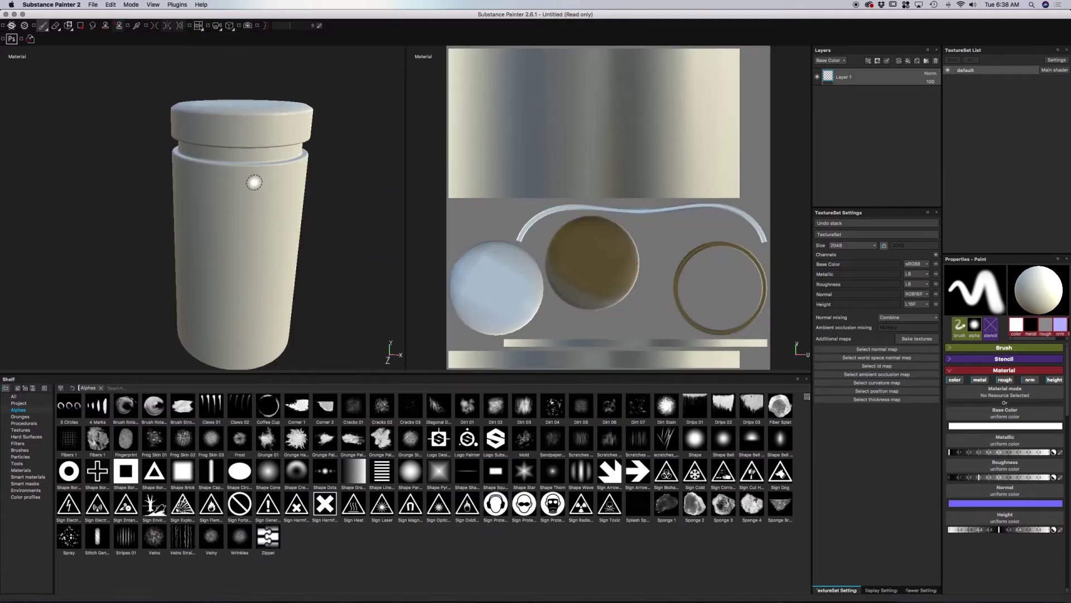
left_click(230, 26)
left_click(199, 26)
left_click(211, 55)
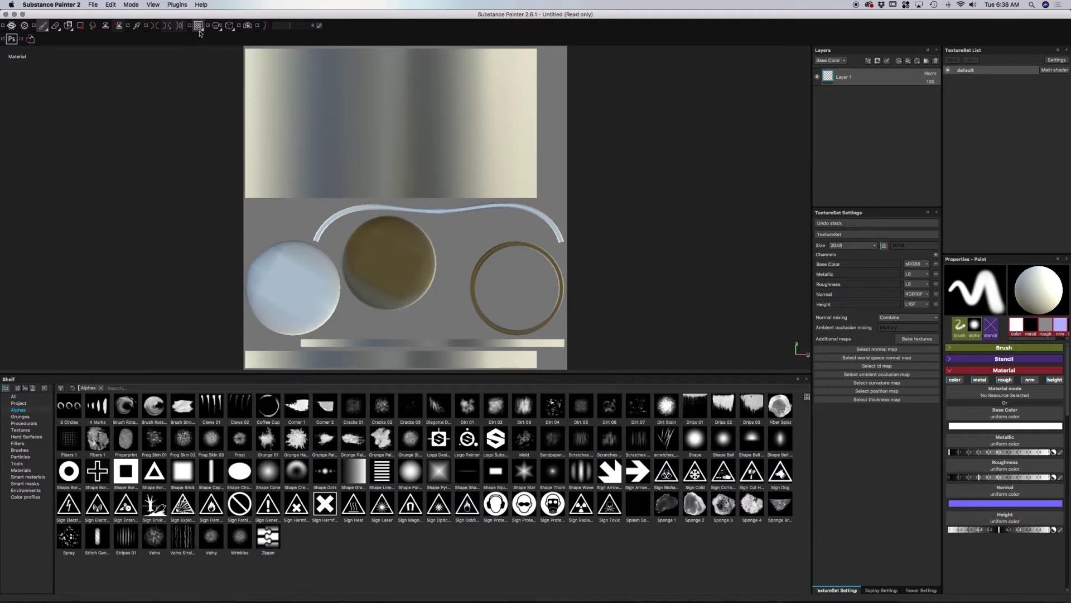
left_click(228, 27)
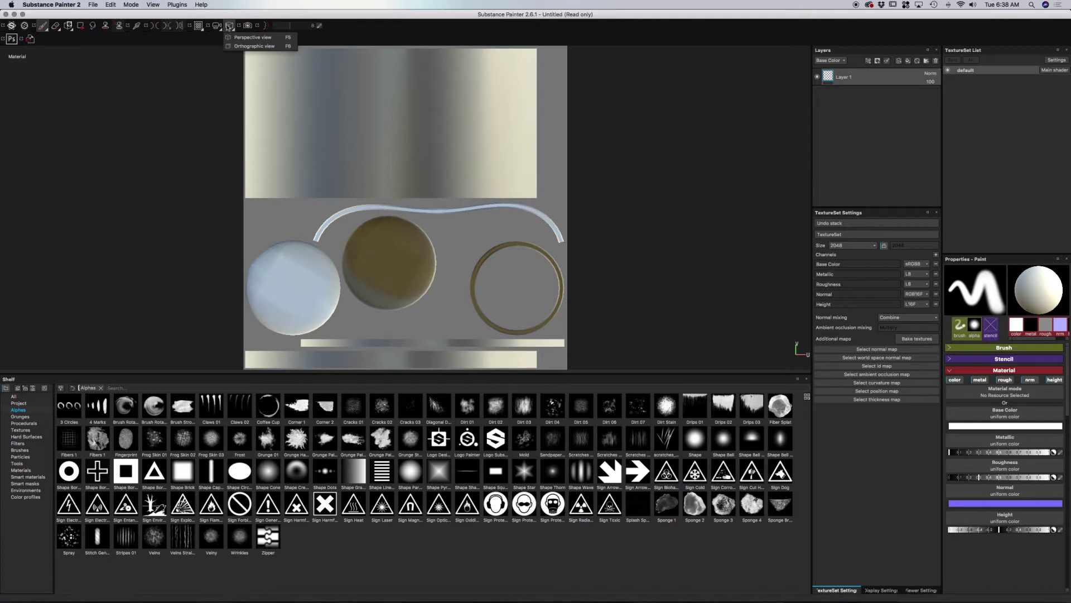
left_click(217, 27)
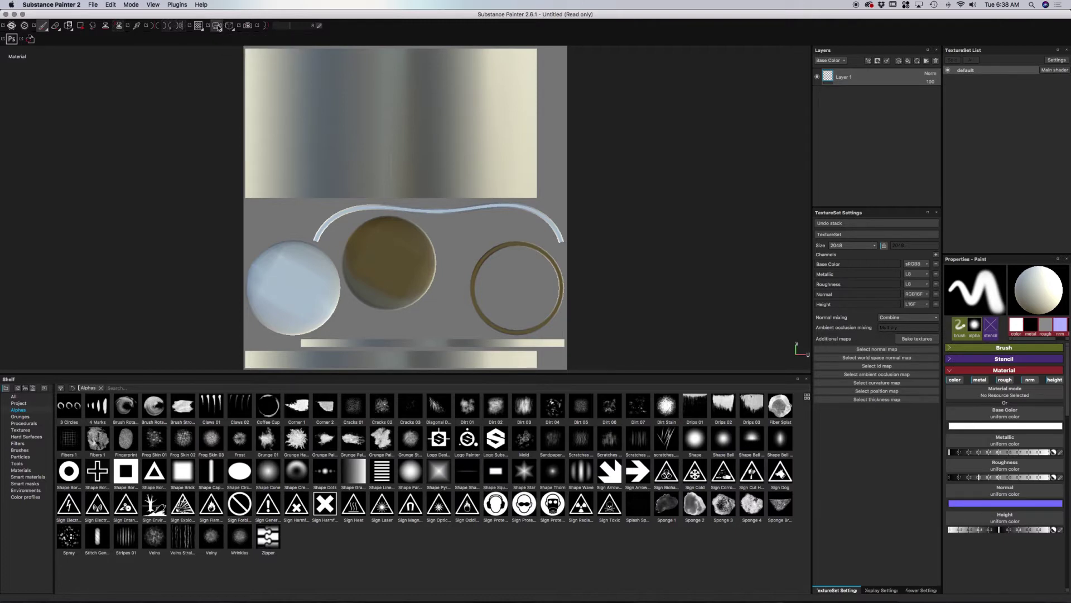
left_click(218, 27)
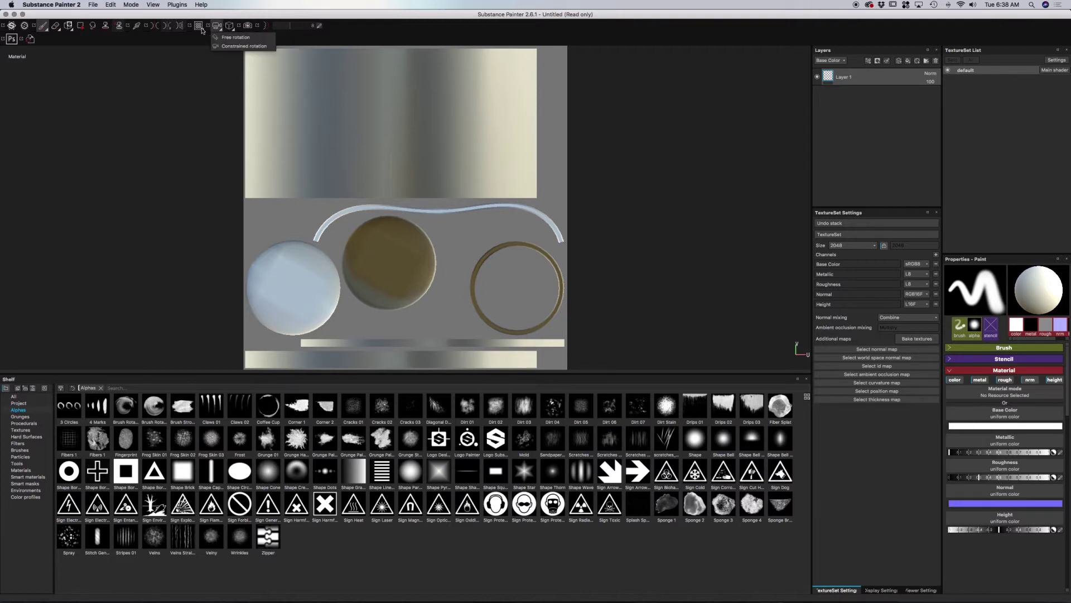
left_click(199, 25)
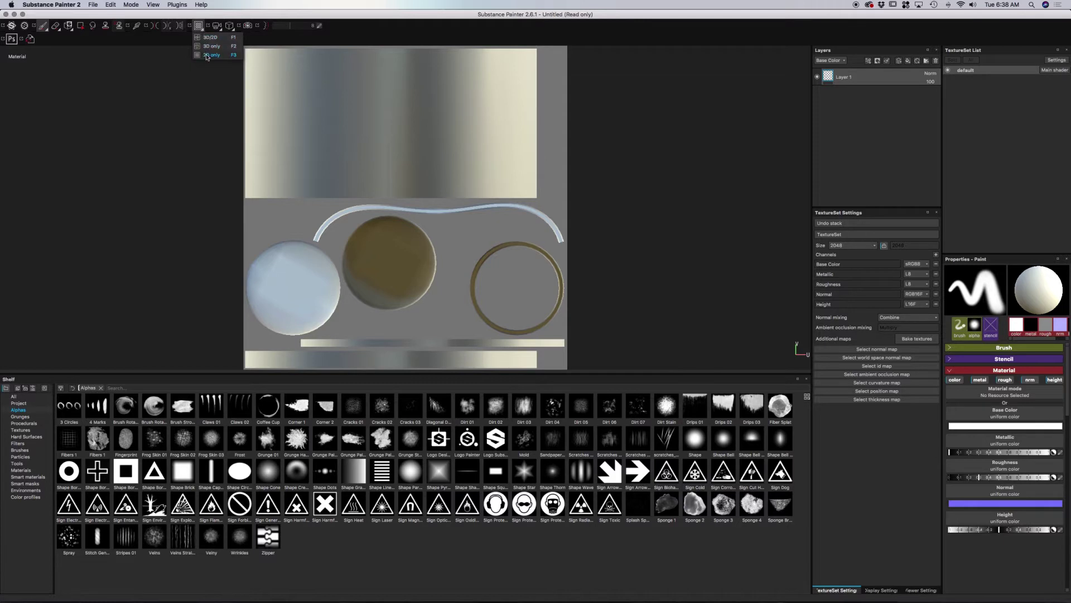
left_click(211, 46)
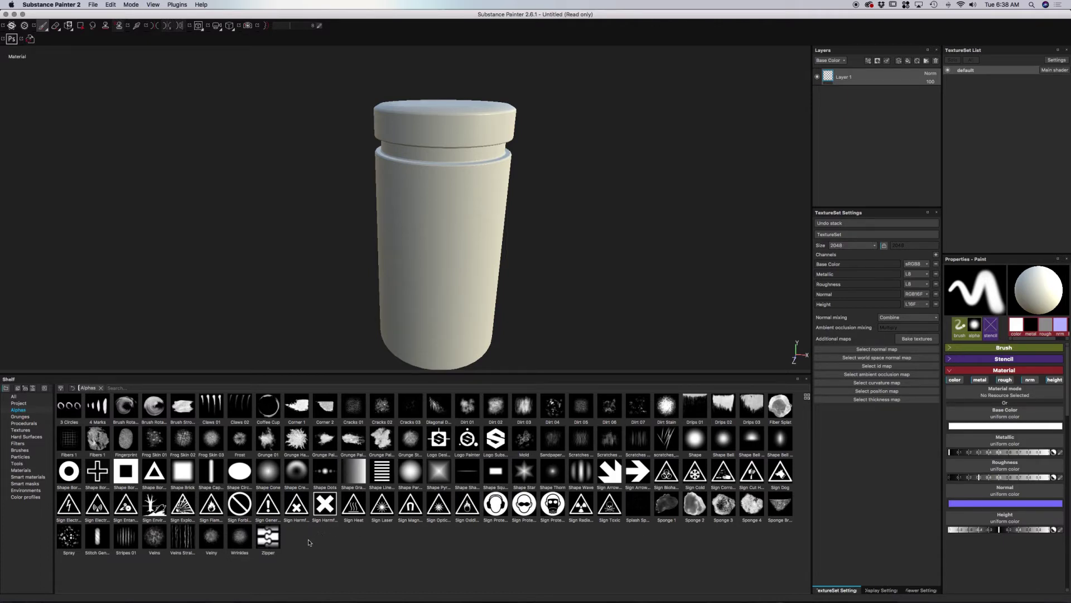
- Preview the alpha thumbnails, then list the Grunges and then Procedurals categories in the Shelf
mouse_move(278, 515)
mouse_move(297, 413)
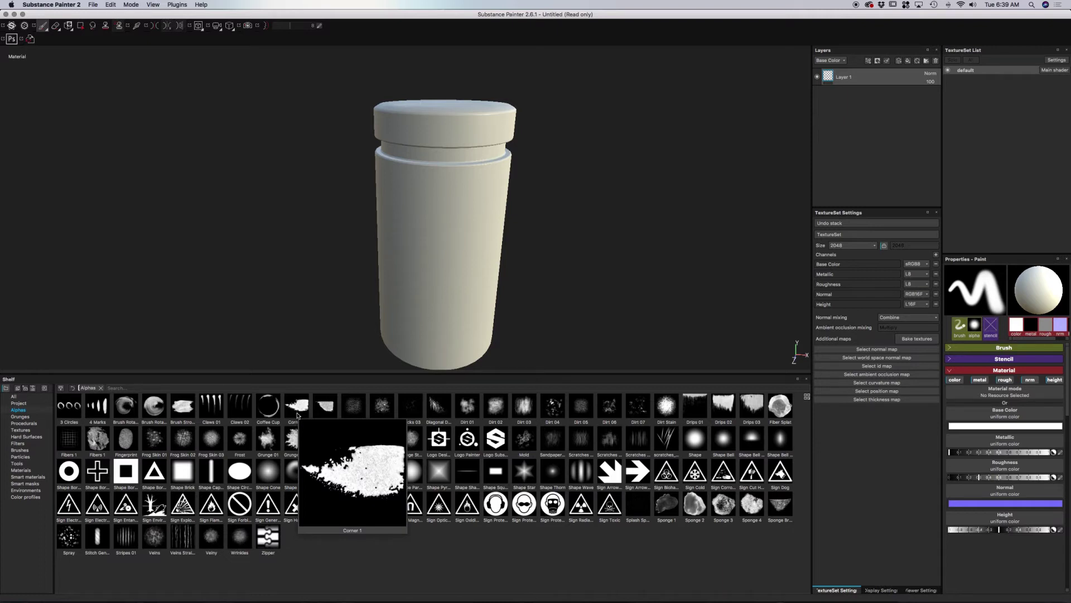
left_click(21, 417)
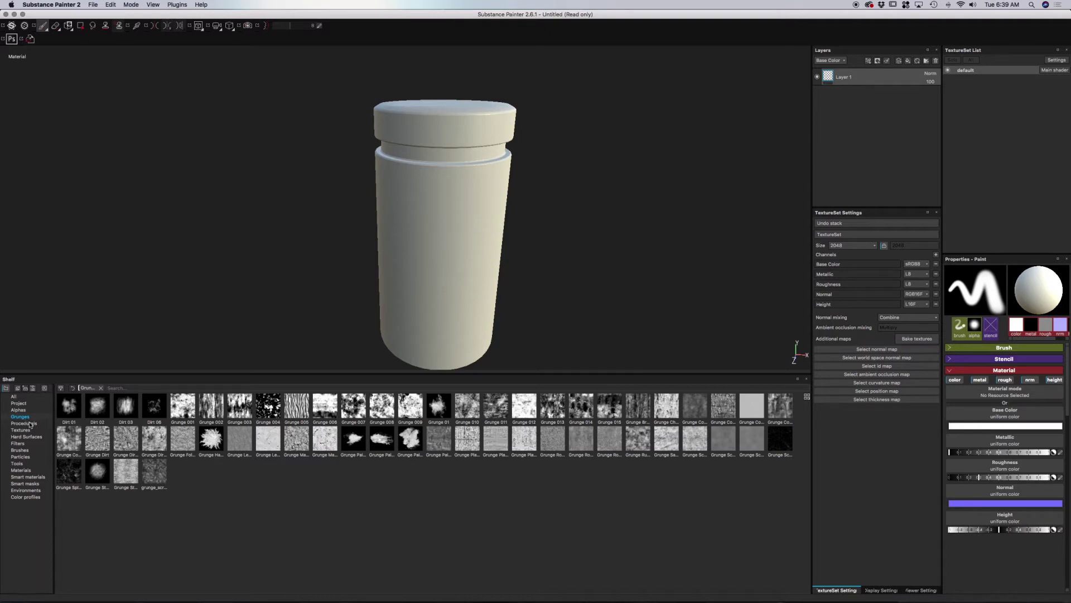
left_click(29, 424)
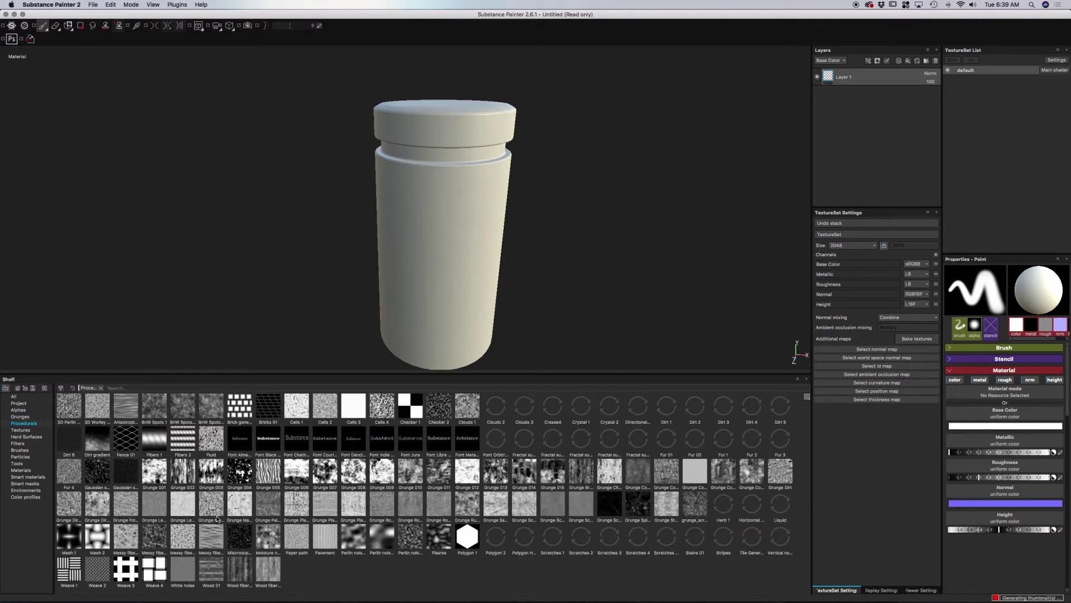
- Browse the Textures, Hard Surfaces, Filters, Brushes and Particles shelf categories, ending on Materials
left_click(22, 429)
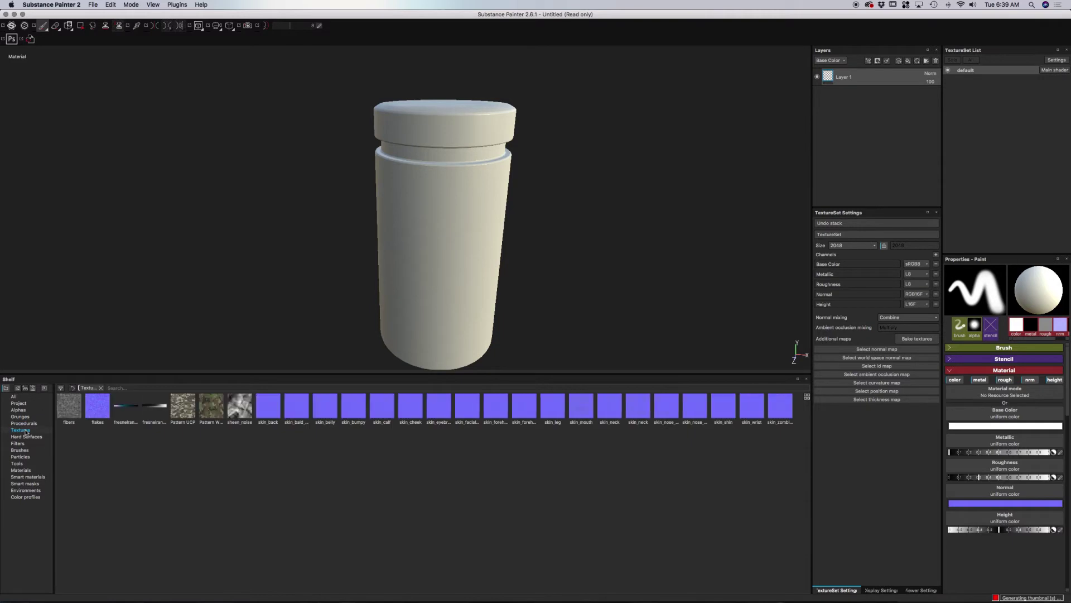
left_click(33, 436)
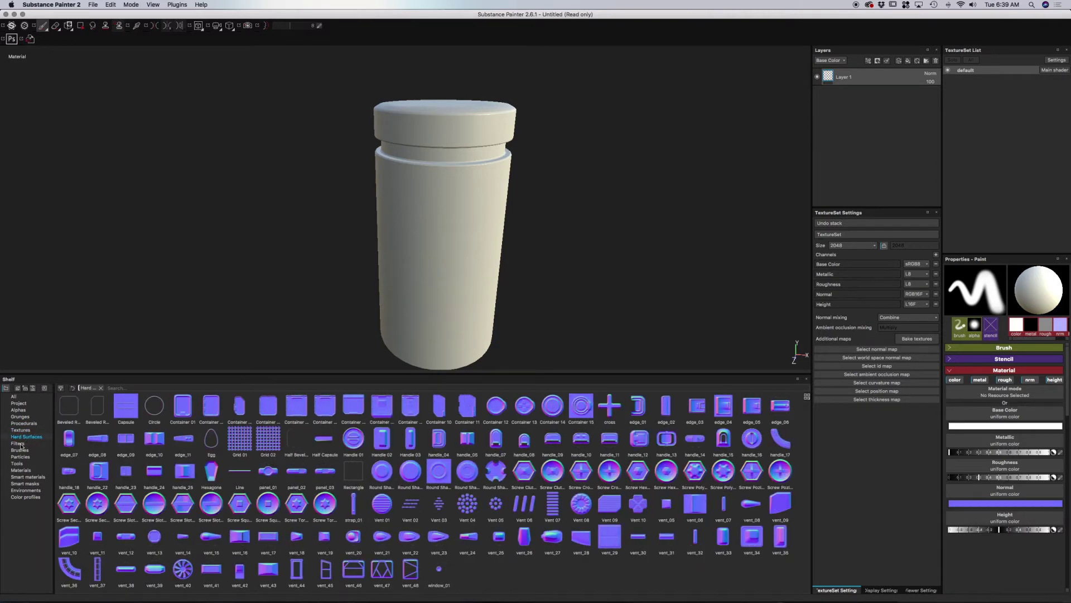
left_click(18, 443)
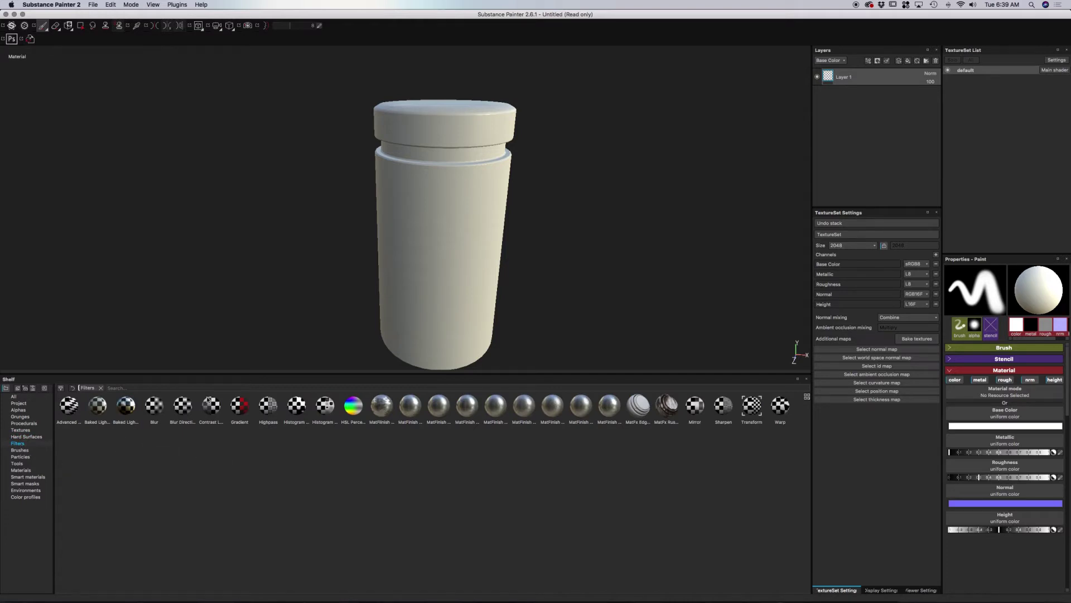
left_click(23, 450)
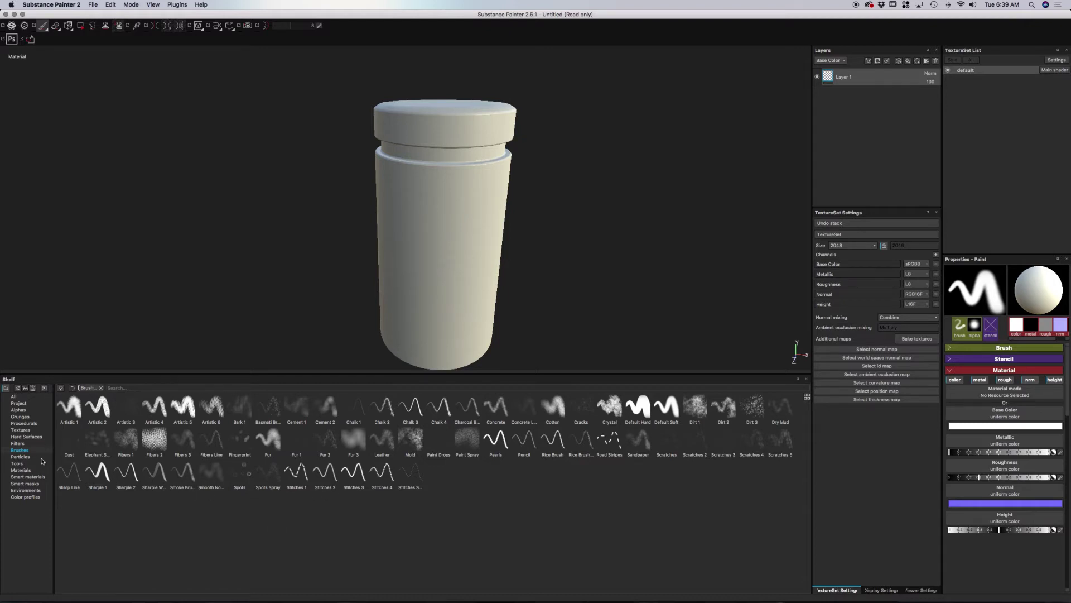
left_click(23, 456)
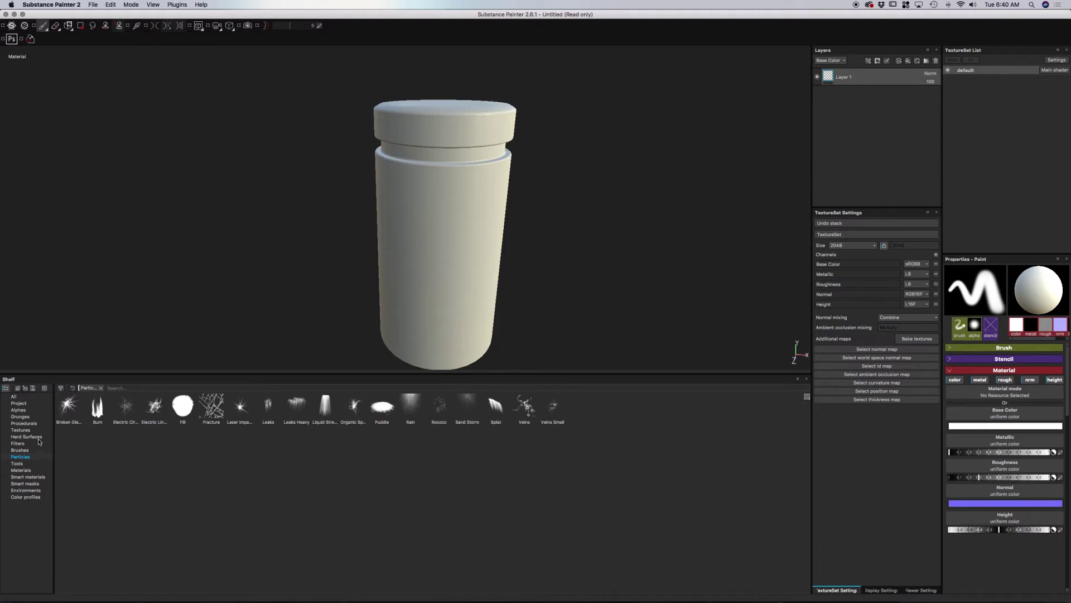
left_click(24, 471)
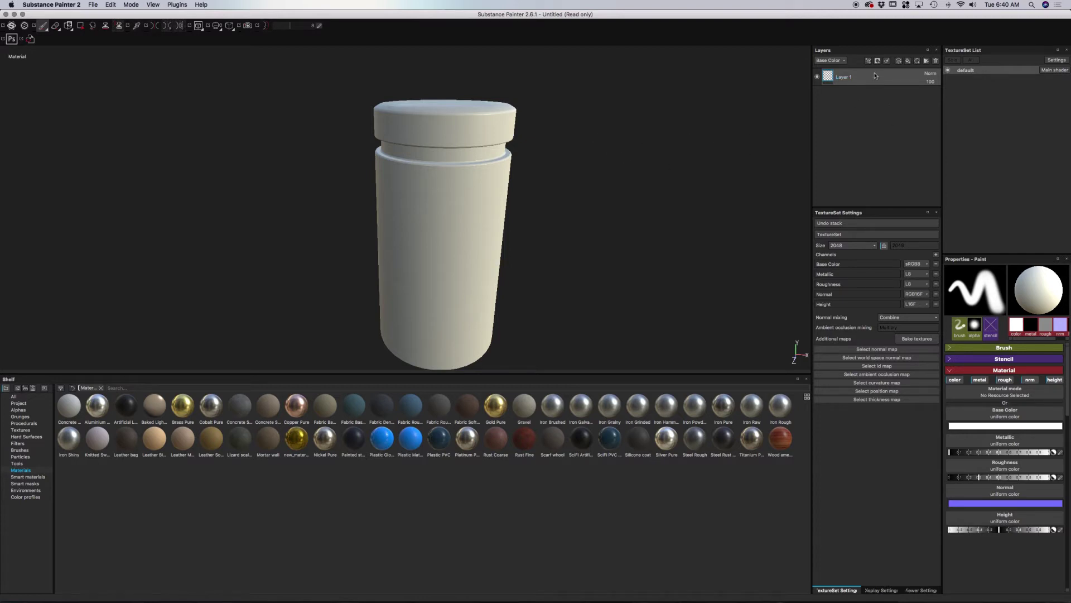
left_click(842, 61)
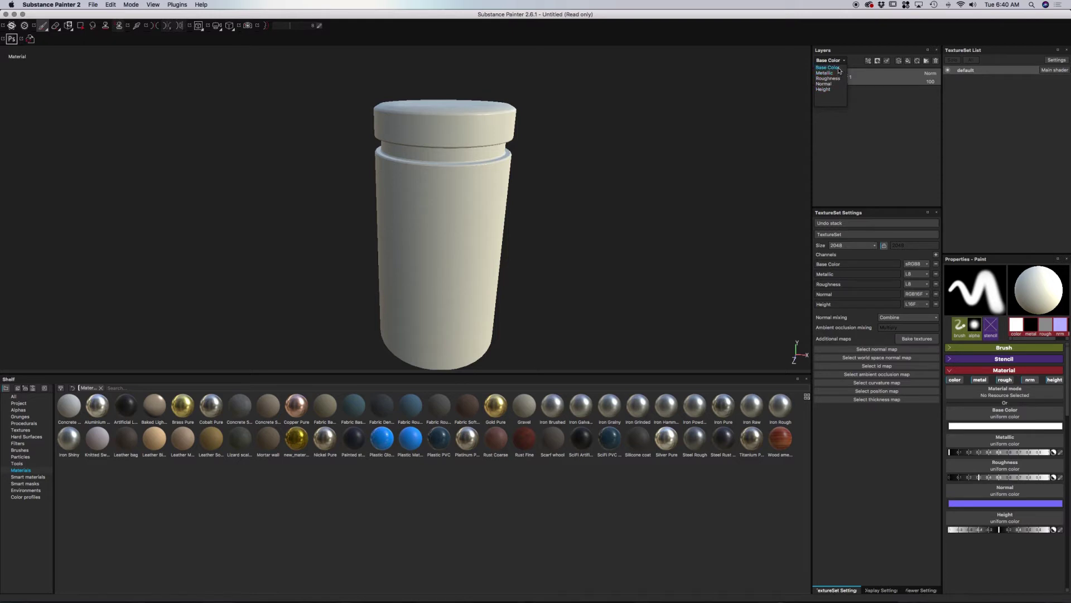
left_click(859, 76)
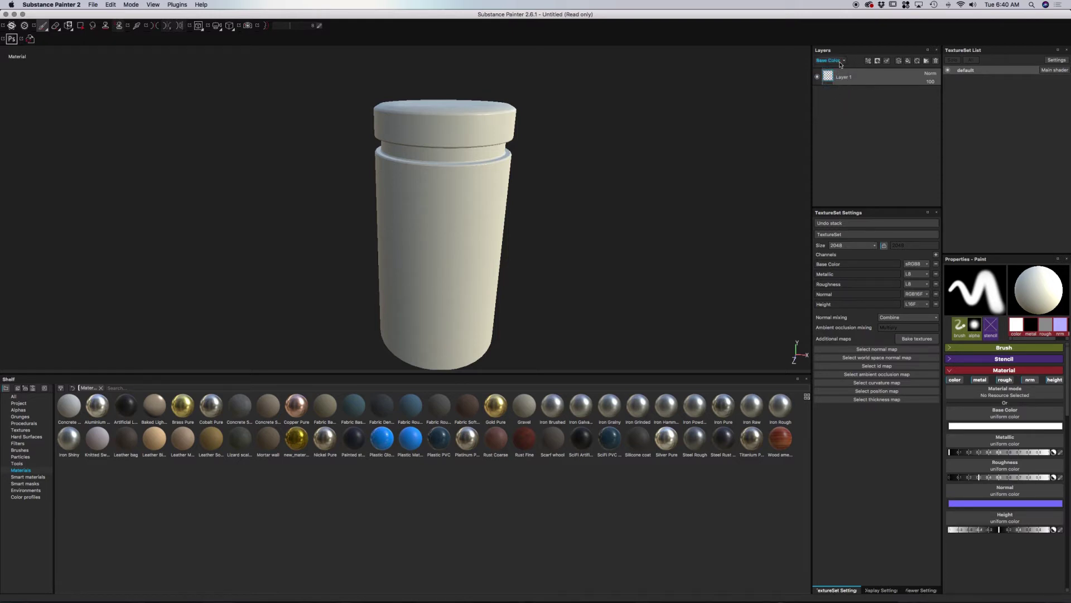
left_click(841, 63)
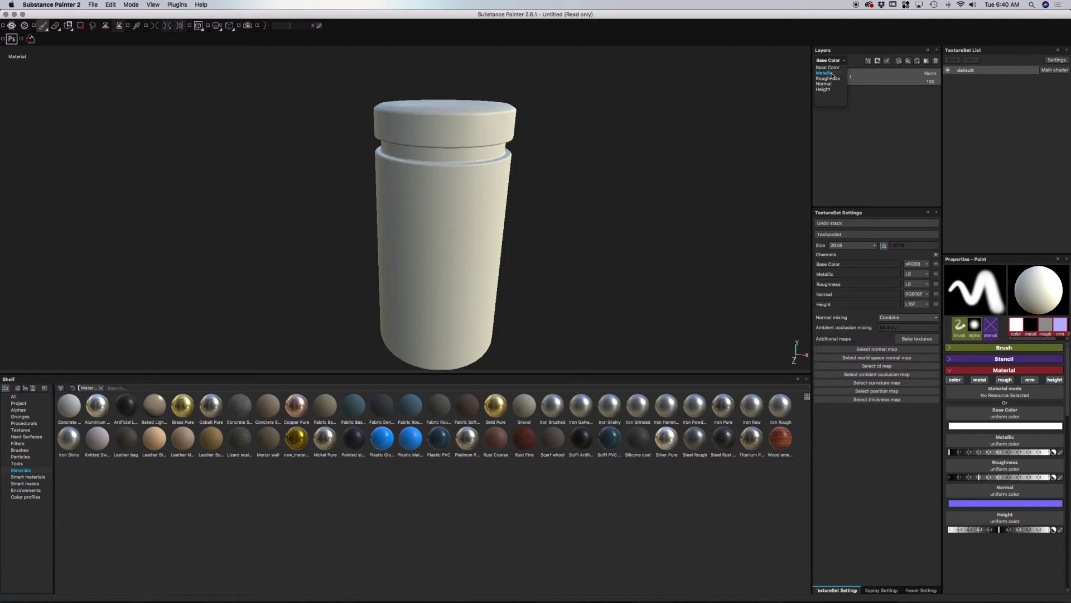
left_click(832, 73)
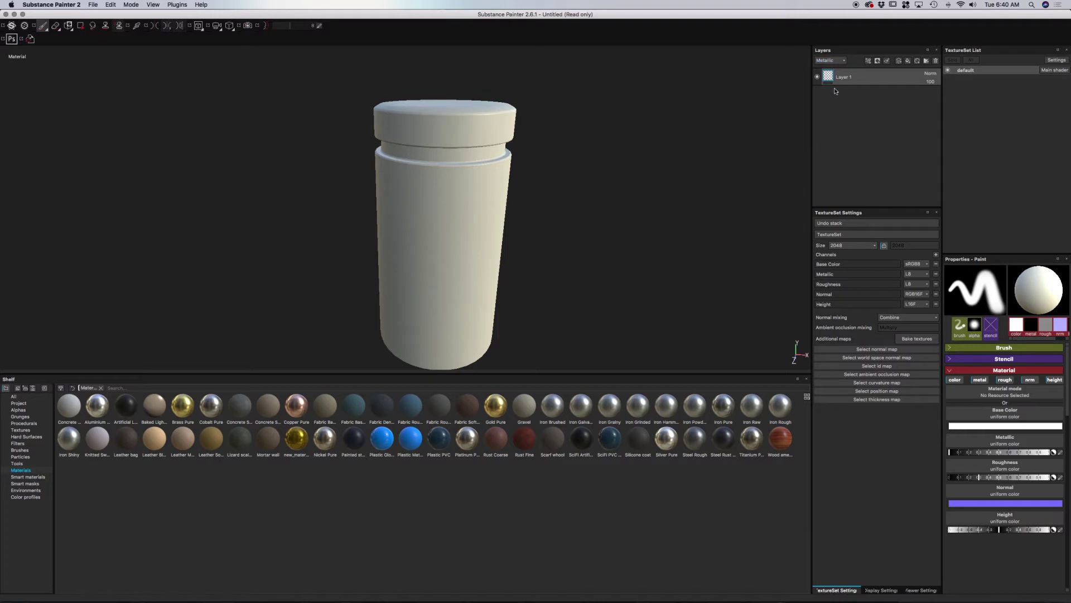
left_click(929, 82)
left_click(944, 90)
left_click_drag(946, 93, 943, 95)
left_click(843, 61)
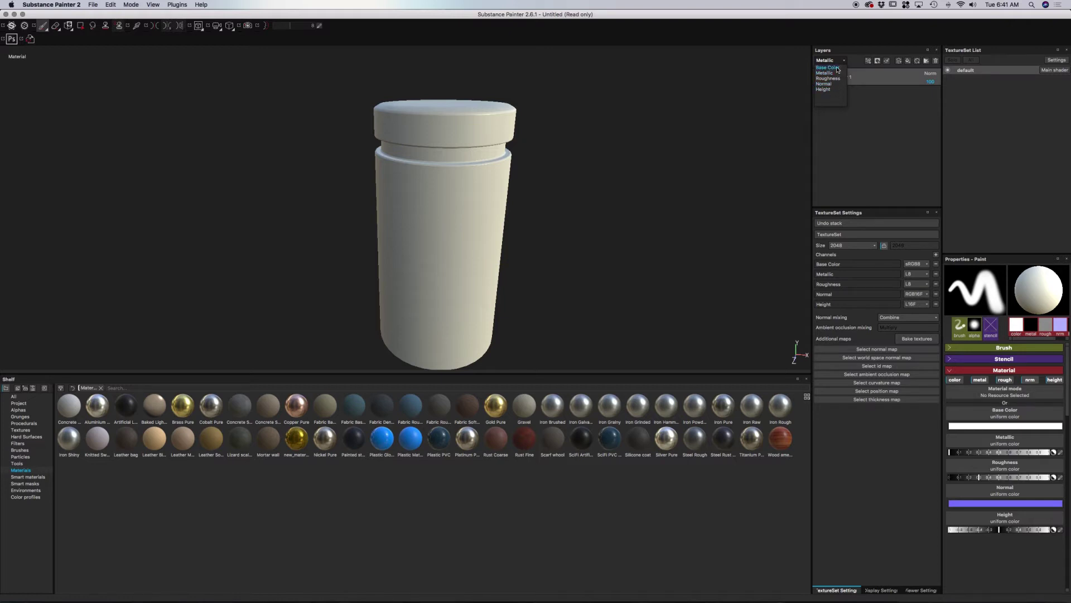
left_click(837, 68)
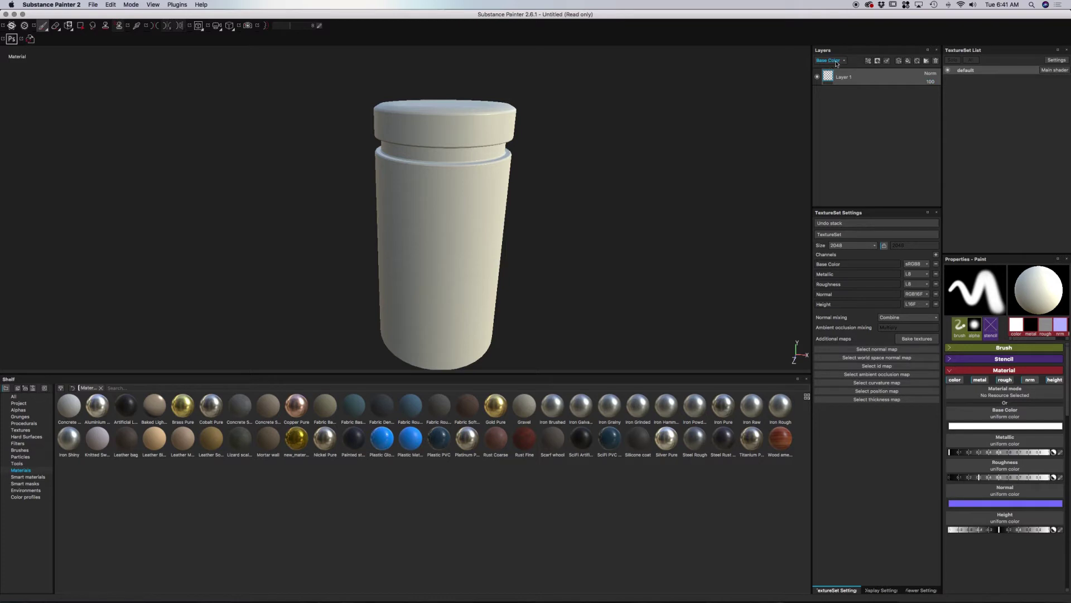
left_click(930, 82)
left_click_drag(929, 84, 950, 93)
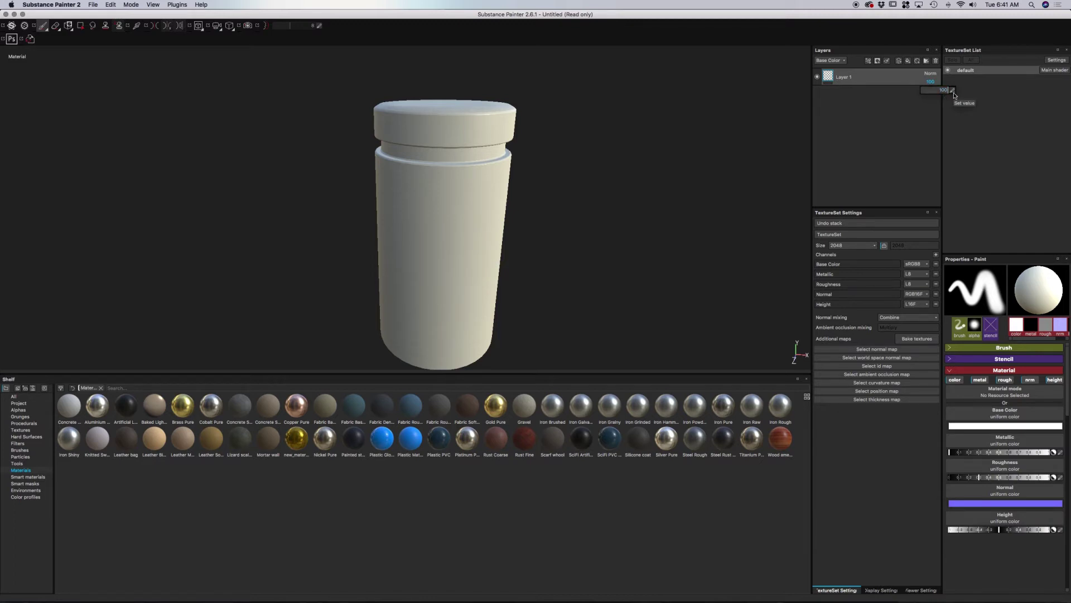
left_click(953, 90)
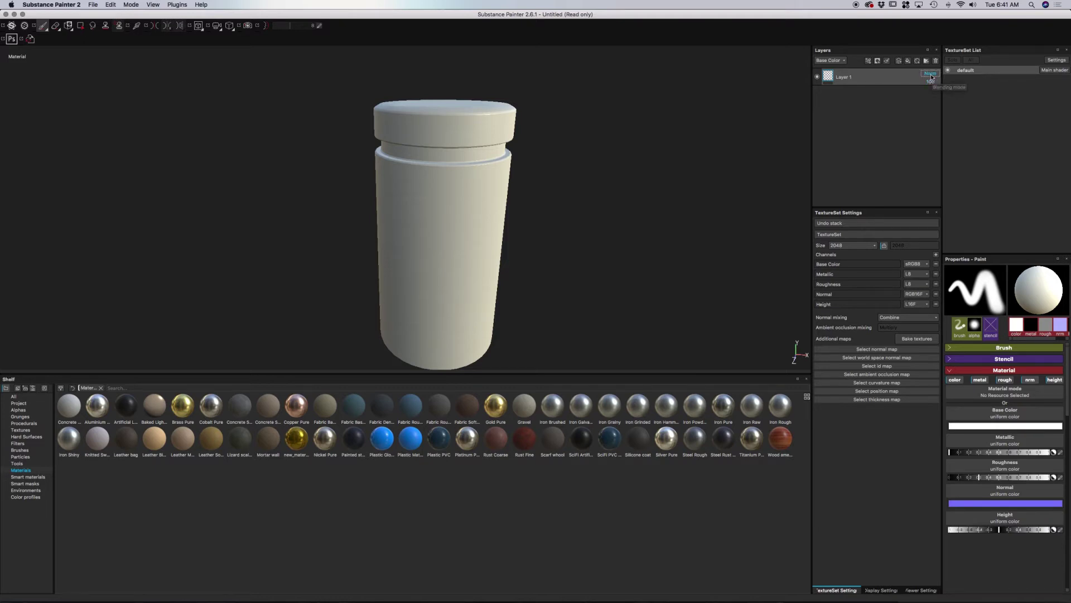
- Add paint Layer 2 above Layer 1, undoing a stray folder, with blend mode unchanged
left_click(931, 73)
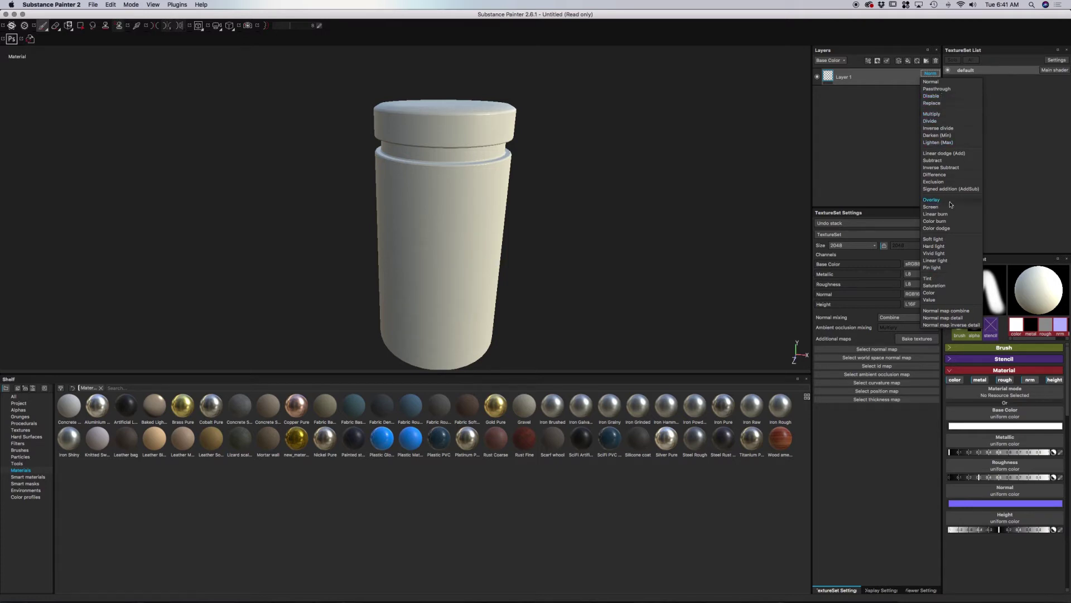
left_click(887, 141)
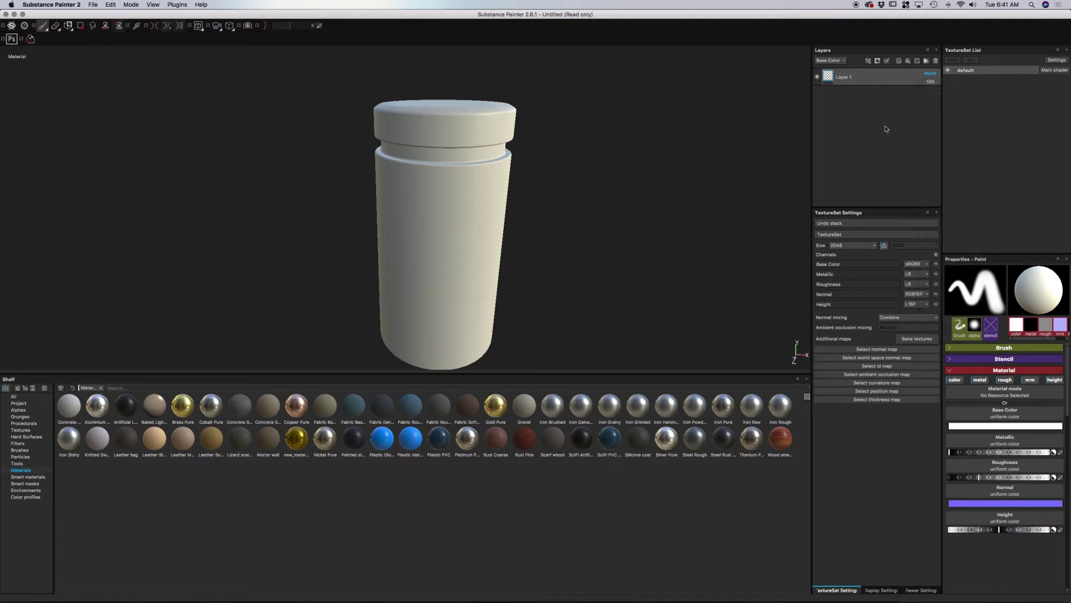
left_click(899, 62)
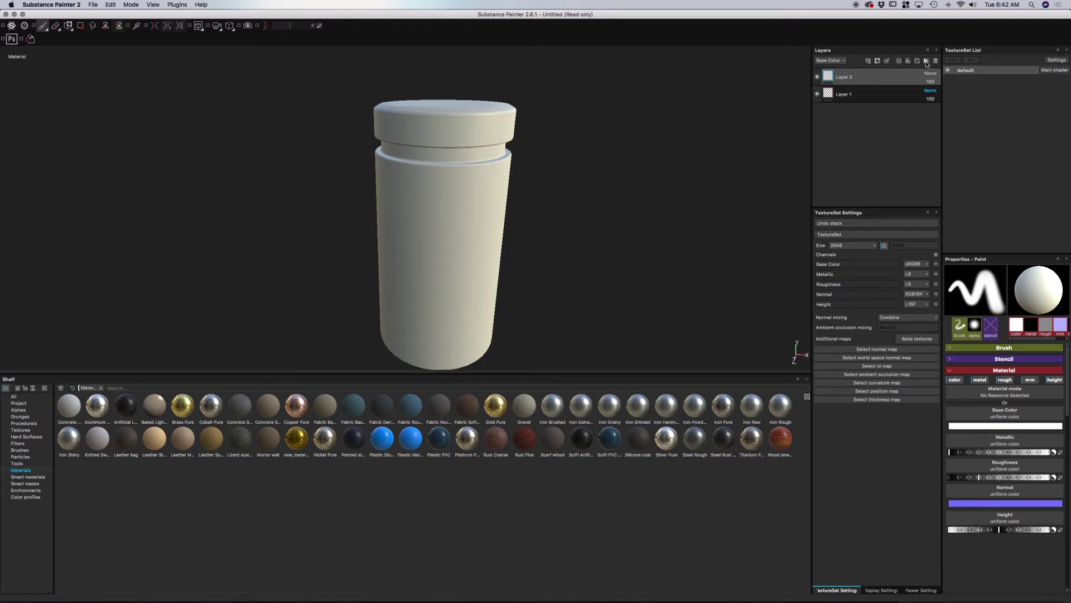
left_click(927, 62)
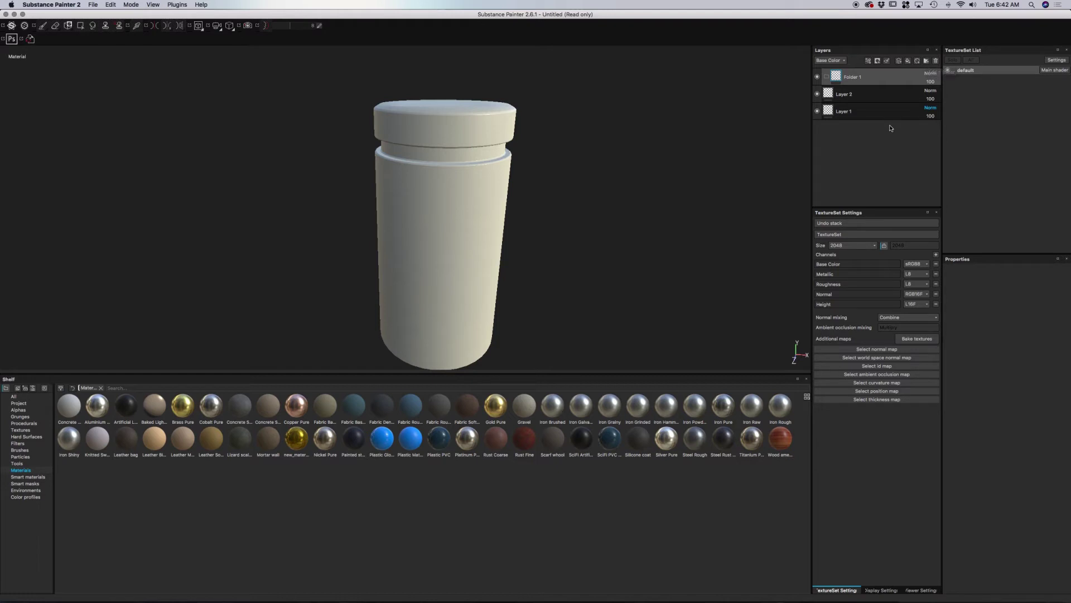
key("super+z")
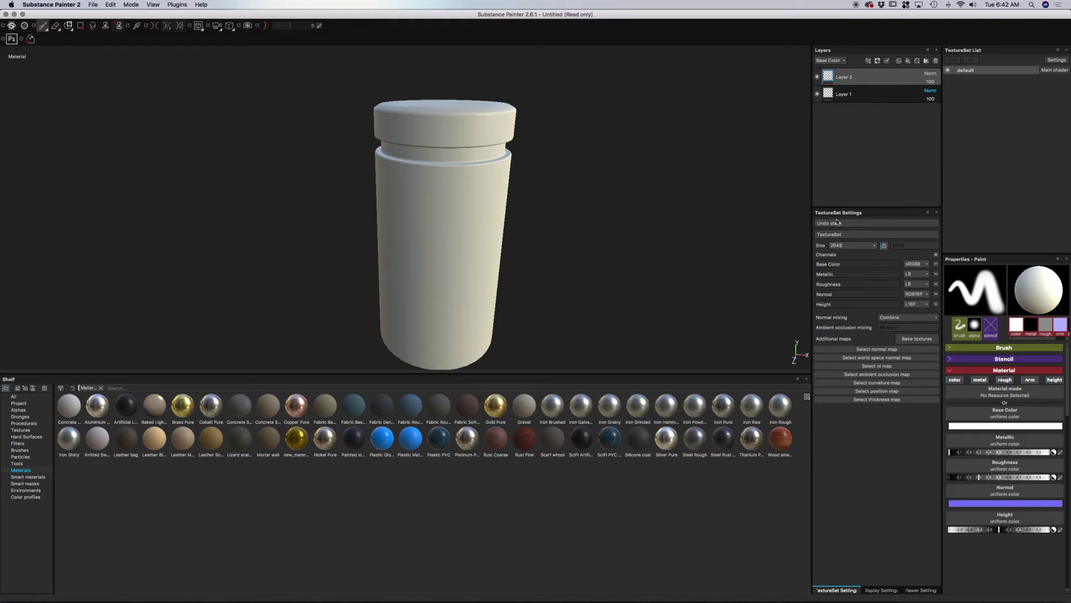
left_click(854, 219)
left_click(951, 350)
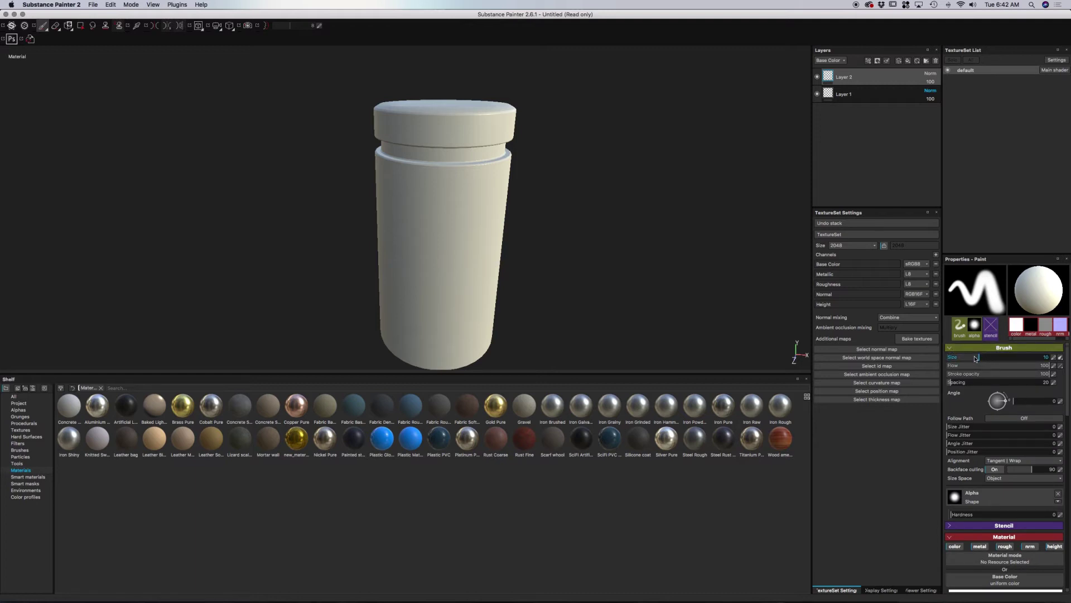
- Raise brush size to about 16.74, flow to 87, and paint white blobs on the jar body
left_click_drag(979, 358, 984, 358)
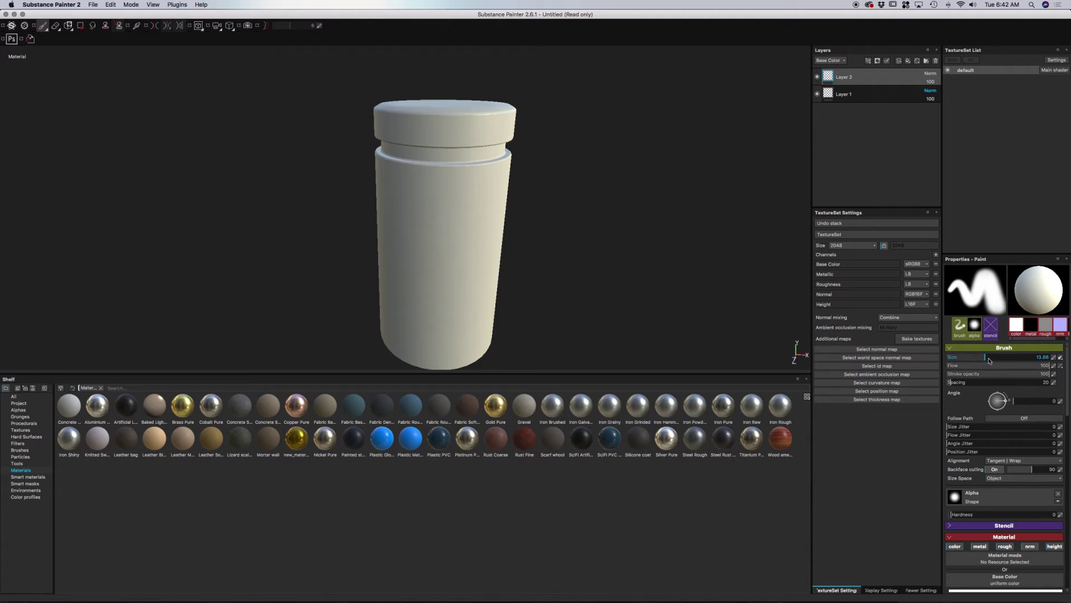
left_click_drag(985, 357, 988, 358)
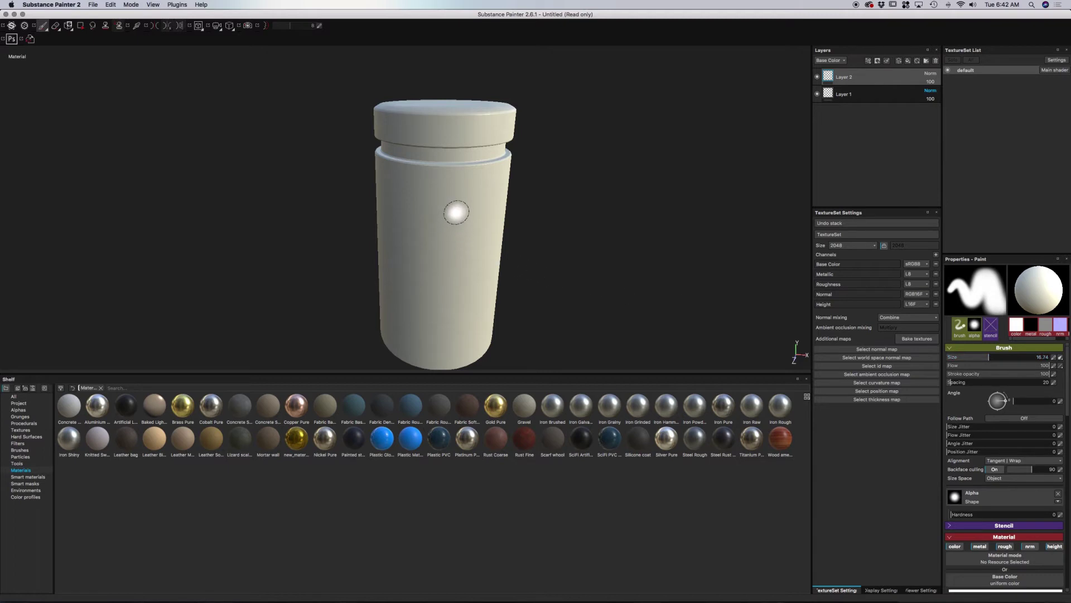
mouse_move(446, 226)
left_mouse_down()
mouse_move(459, 240)
mouse_move(468, 232)
mouse_move(455, 204)
mouse_move(437, 222)
mouse_move(444, 198)
mouse_move(466, 202)
left_mouse_up()
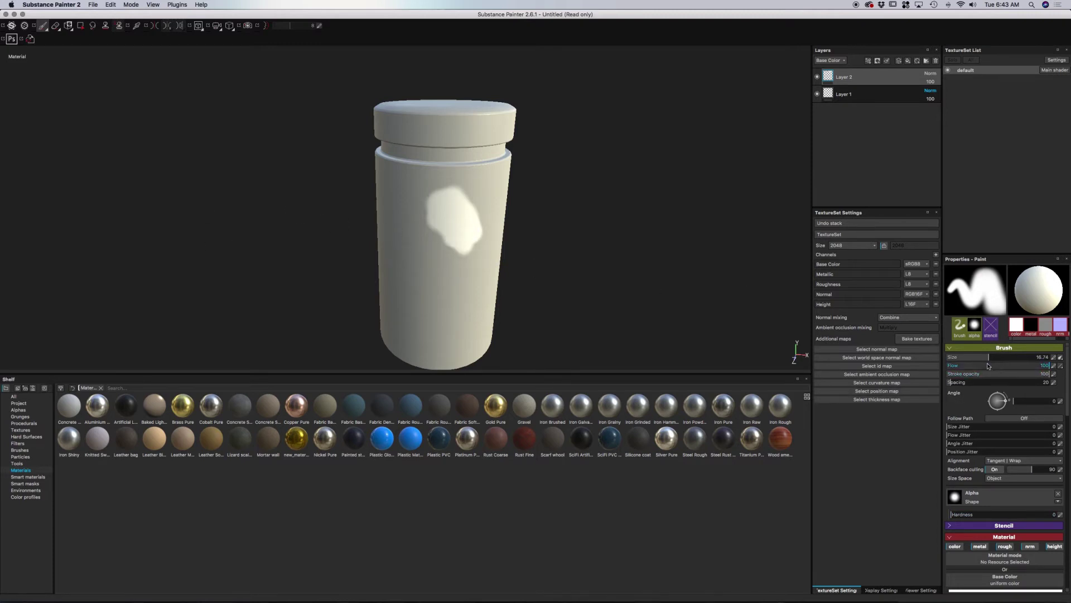
left_click(1037, 366)
type("87")
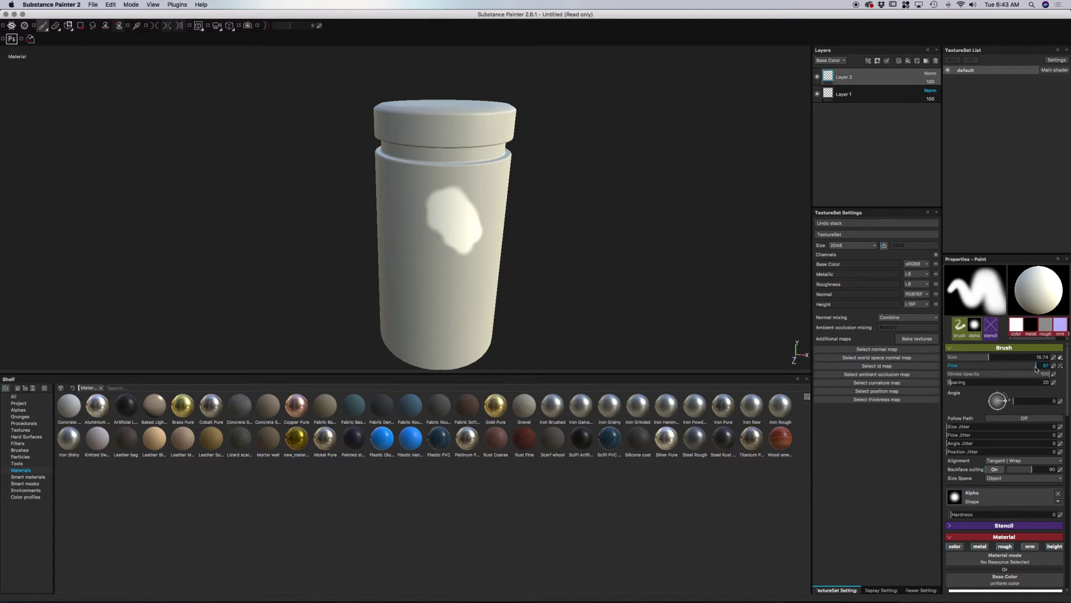
mouse_move(406, 277)
left_mouse_down()
mouse_move(436, 279)
mouse_move(451, 268)
mouse_move(445, 285)
mouse_move(457, 294)
mouse_move(469, 264)
mouse_move(443, 243)
left_mouse_up()
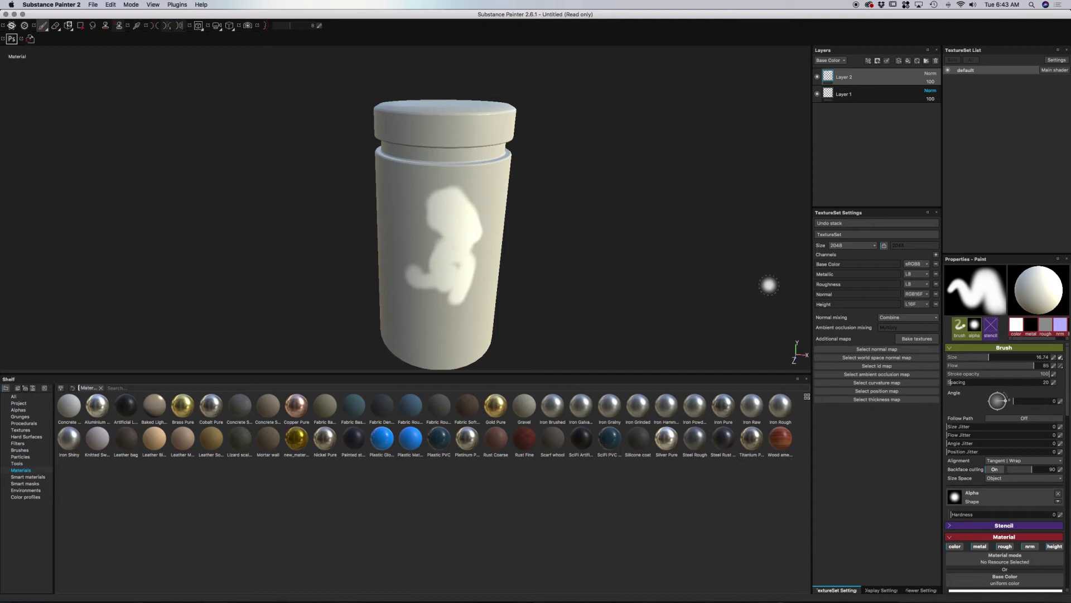
- Set flow to 79, widen spacing, paint a dab cluster lower down, and set angle 349
left_click(1041, 357)
left_click(1023, 368)
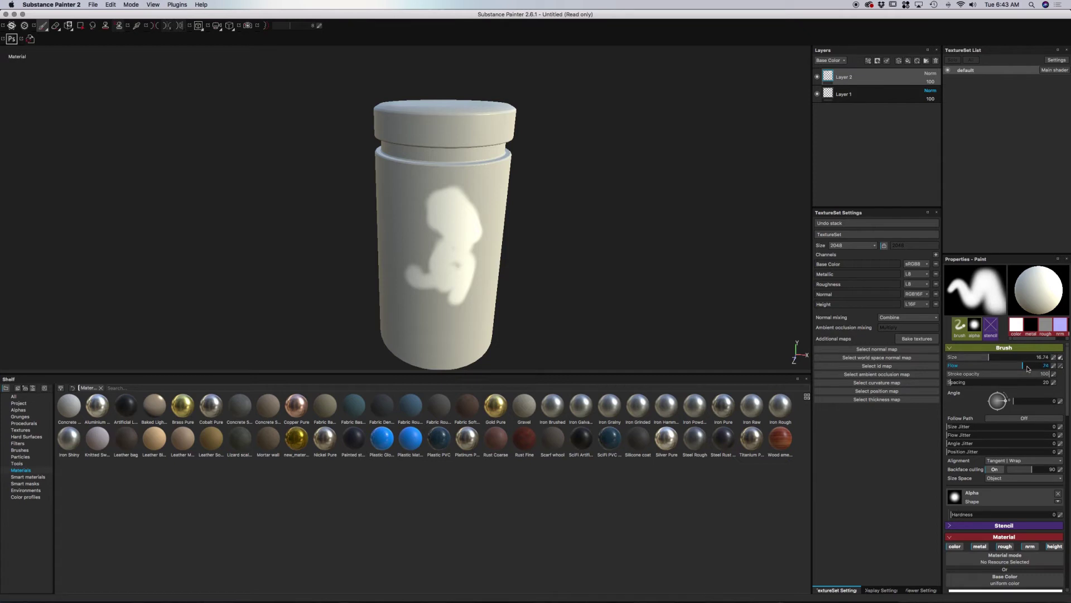
left_click(1060, 357)
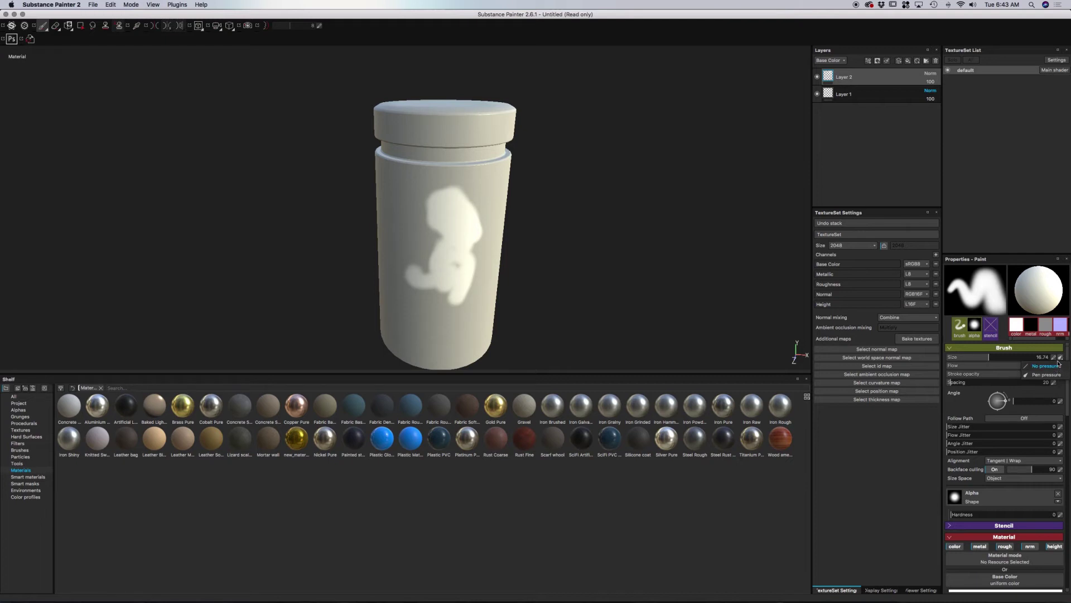
left_click(1000, 357)
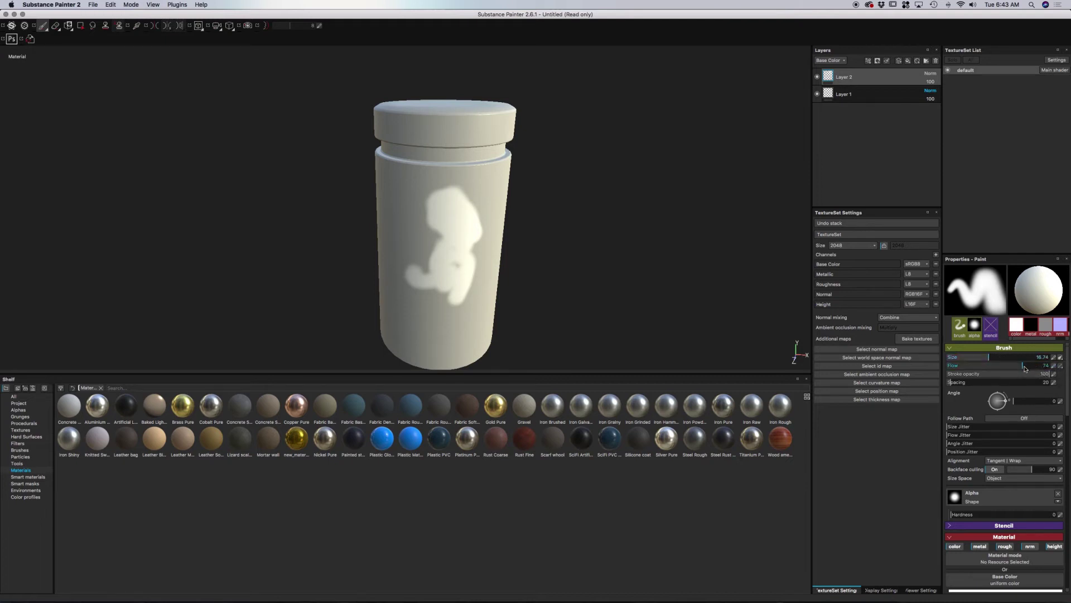
left_click_drag(1028, 369, 1039, 377)
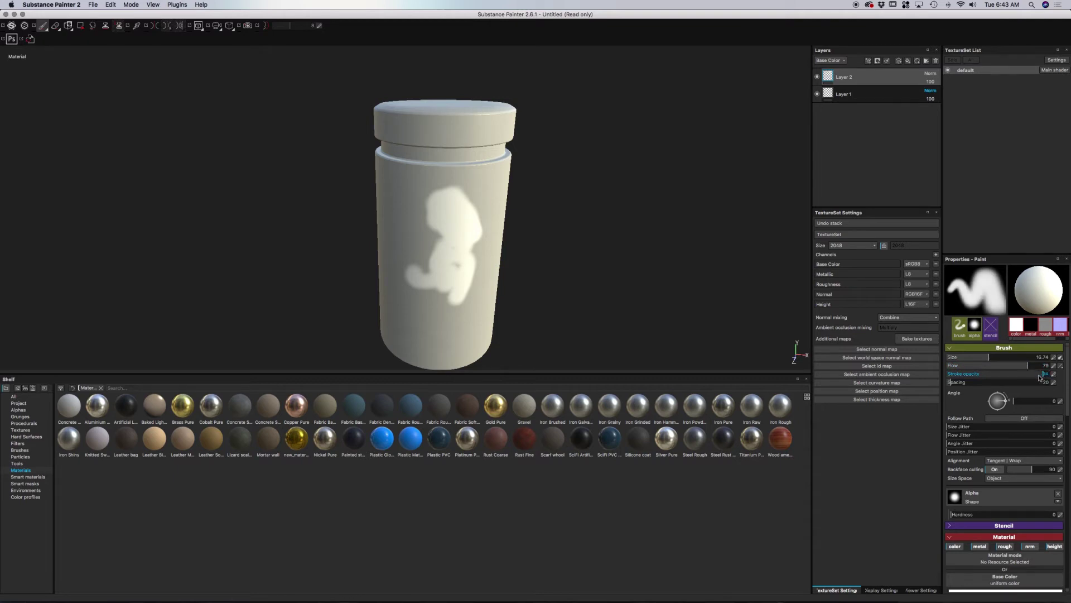
mouse_move(963, 385)
left_mouse_down()
mouse_move(999, 384)
mouse_move(963, 385)
left_mouse_up()
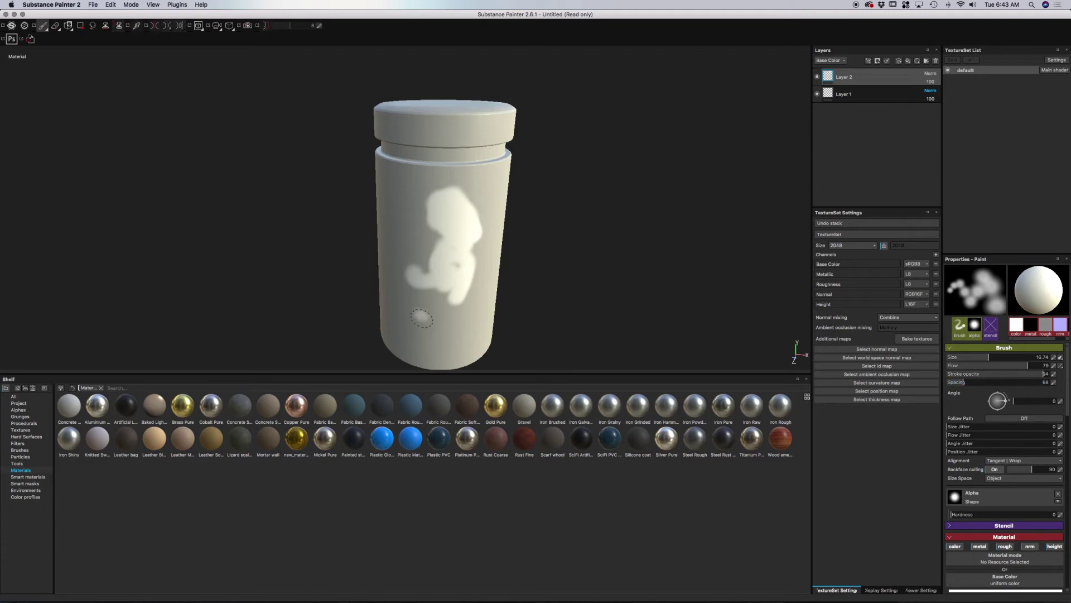
mouse_move(422, 318)
left_mouse_down()
mouse_move(447, 329)
mouse_move(424, 307)
mouse_move(399, 304)
mouse_move(422, 338)
mouse_move(448, 333)
mouse_move(466, 310)
left_mouse_up()
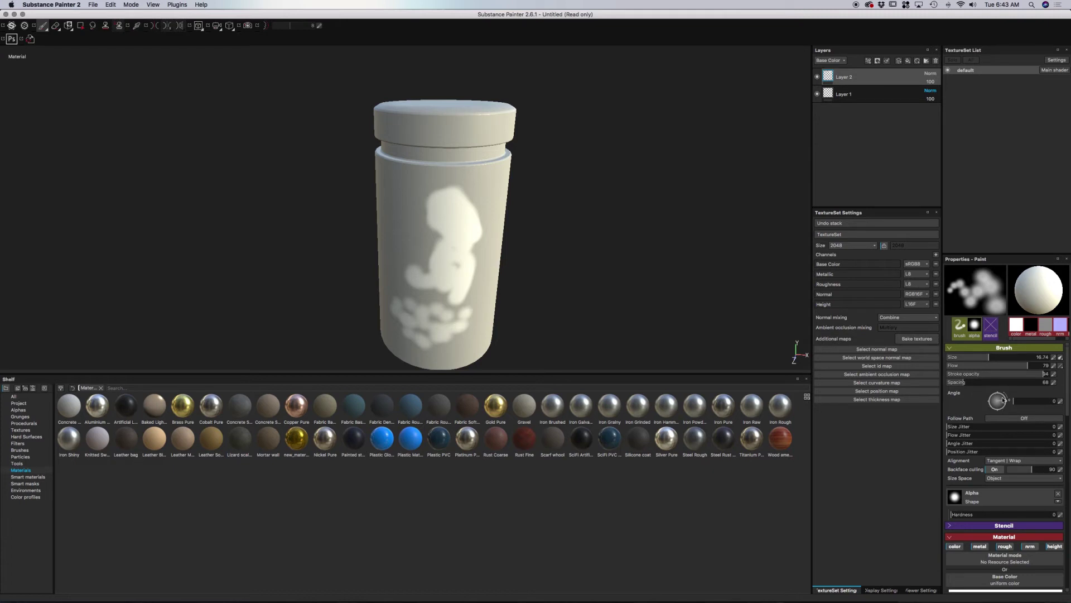
left_click_drag(1005, 401, 1007, 406)
- Paint white dabs left of the figure and on the upper right with randomised dab sizes
left_click(406, 229)
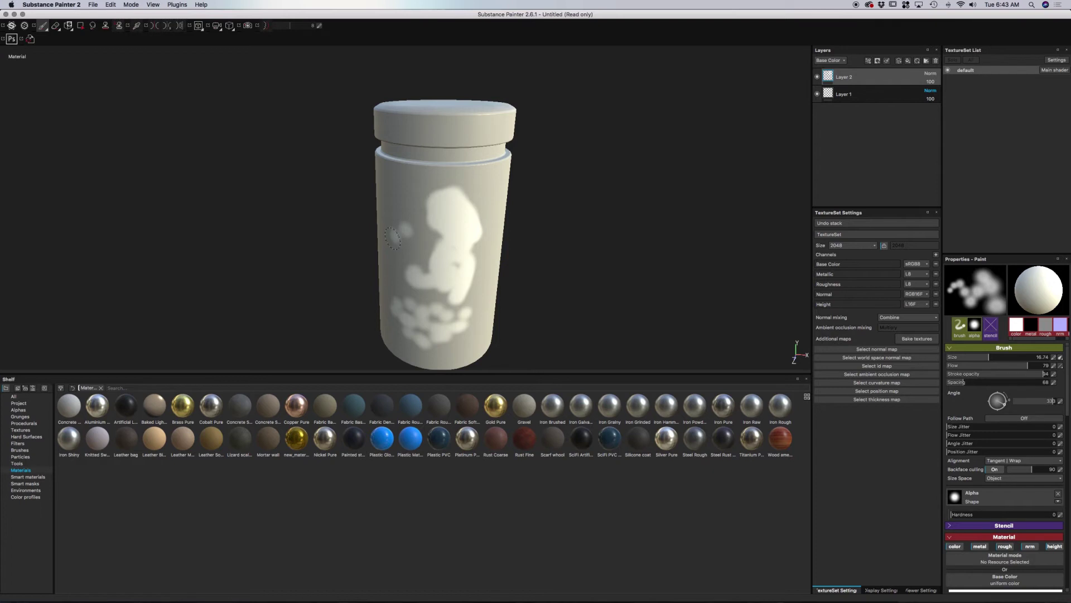
mouse_move(406, 247)
left_mouse_down()
mouse_move(415, 250)
mouse_move(413, 212)
mouse_move(392, 208)
mouse_move(406, 214)
mouse_move(412, 195)
mouse_move(434, 188)
left_mouse_up()
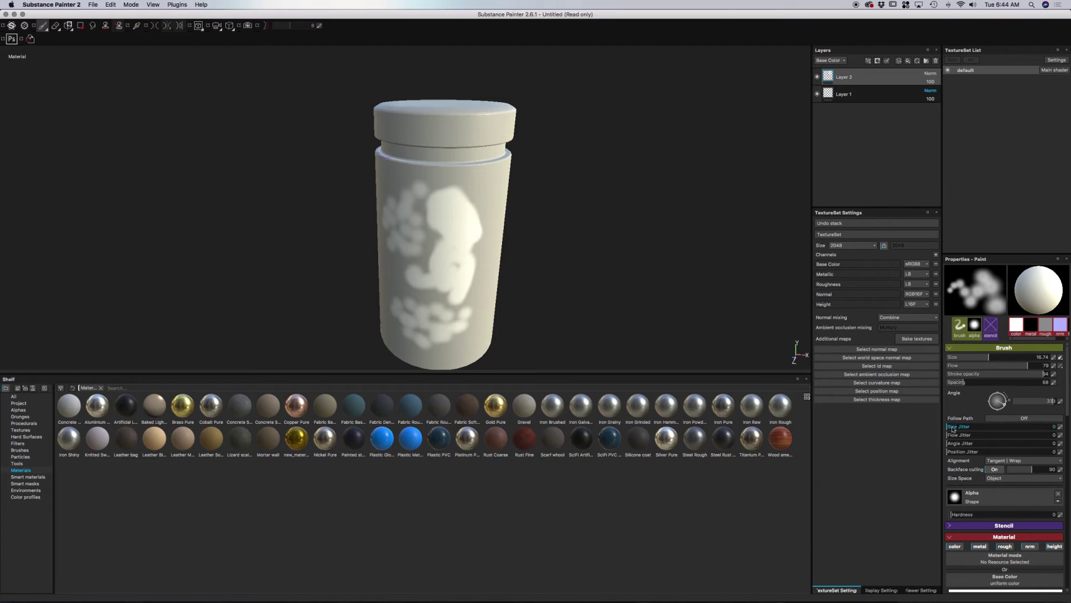
left_click_drag(951, 428, 996, 428)
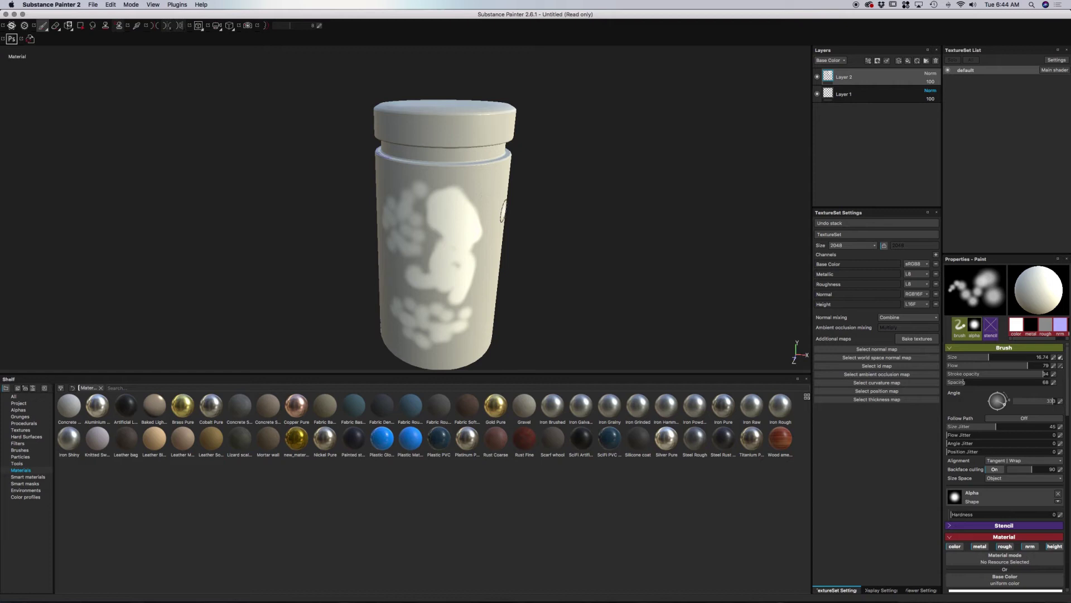
left_click_drag(549, 187, 394, 179, "alt")
mouse_move(489, 194)
left_mouse_down()
mouse_move(521, 203)
mouse_move(495, 228)
mouse_move(509, 245)
mouse_move(518, 233)
mouse_move(516, 263)
left_mouse_up()
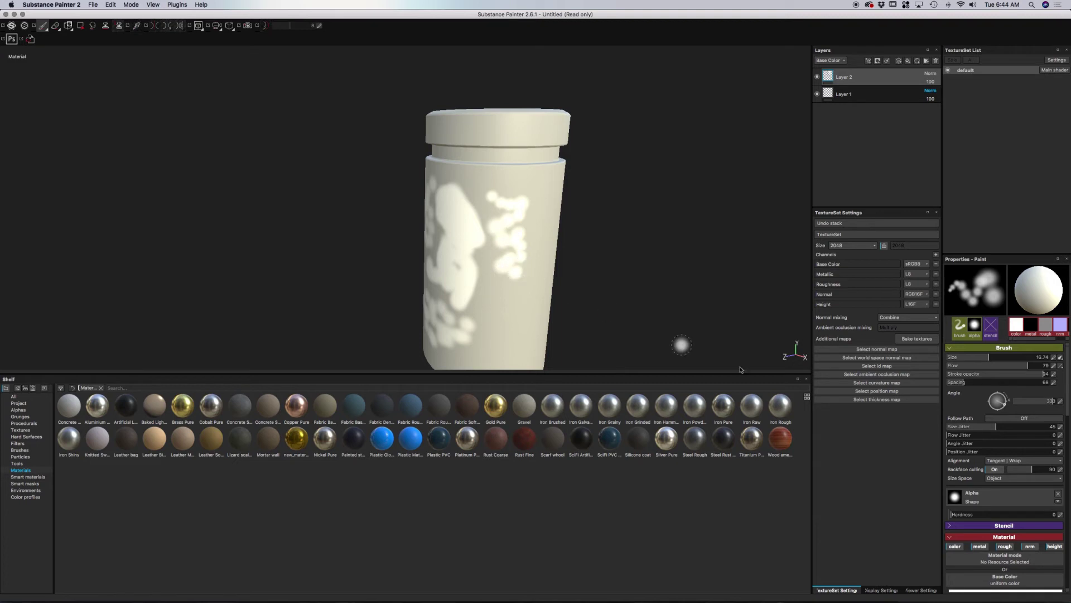
- Add flow and position jitter, then paint a dab stroke on the jar's right side
left_click_drag(960, 435, 967, 436)
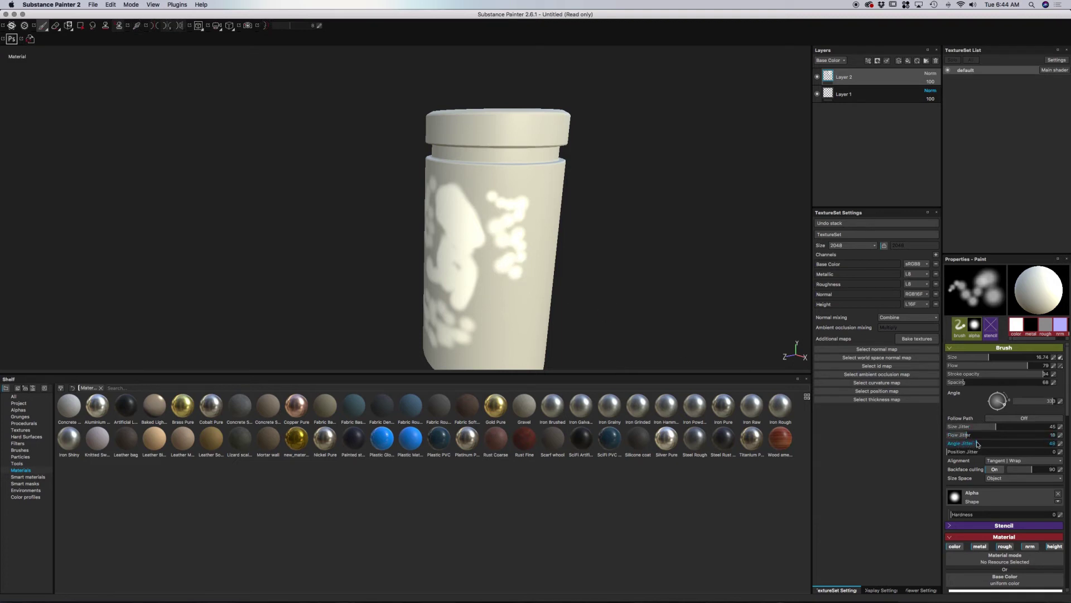
left_click_drag(963, 452, 985, 455)
mouse_move(536, 297)
left_mouse_down()
mouse_move(504, 303)
mouse_move(522, 320)
mouse_move(500, 324)
mouse_move(486, 301)
mouse_move(534, 243)
mouse_move(531, 316)
mouse_move(505, 333)
left_mouse_up()
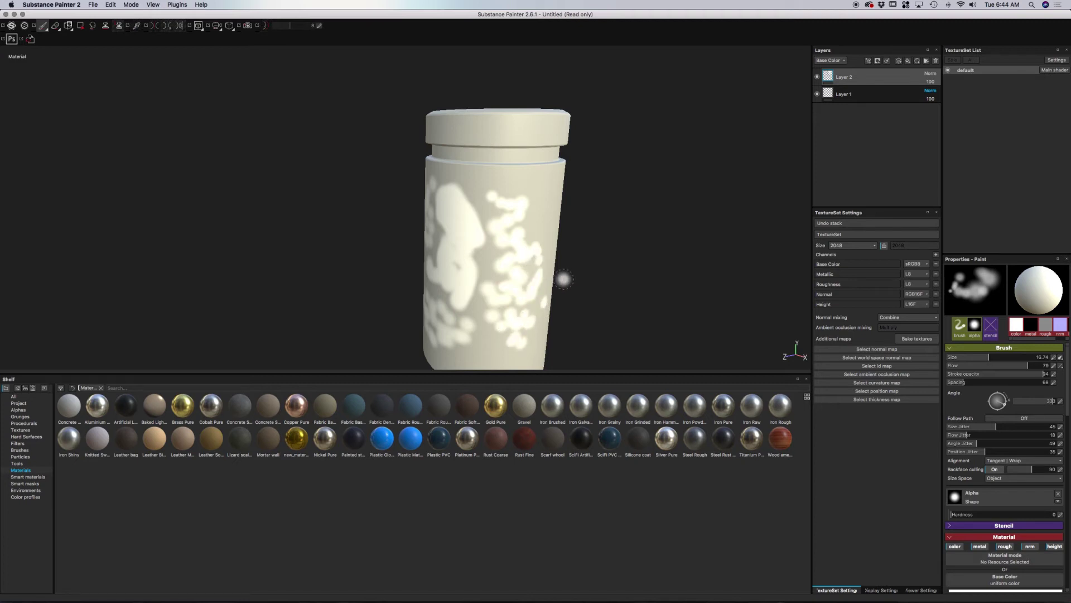
mouse_move(588, 270)
left_mouse_down("alt")
mouse_move(538, 266)
mouse_move(631, 277)
mouse_move(550, 198)
mouse_move(521, 266)
mouse_move(550, 216)
mouse_move(569, 292)
mouse_move(569, 263)
mouse_move(552, 277)
mouse_move(567, 277)
left_mouse_up("alt")
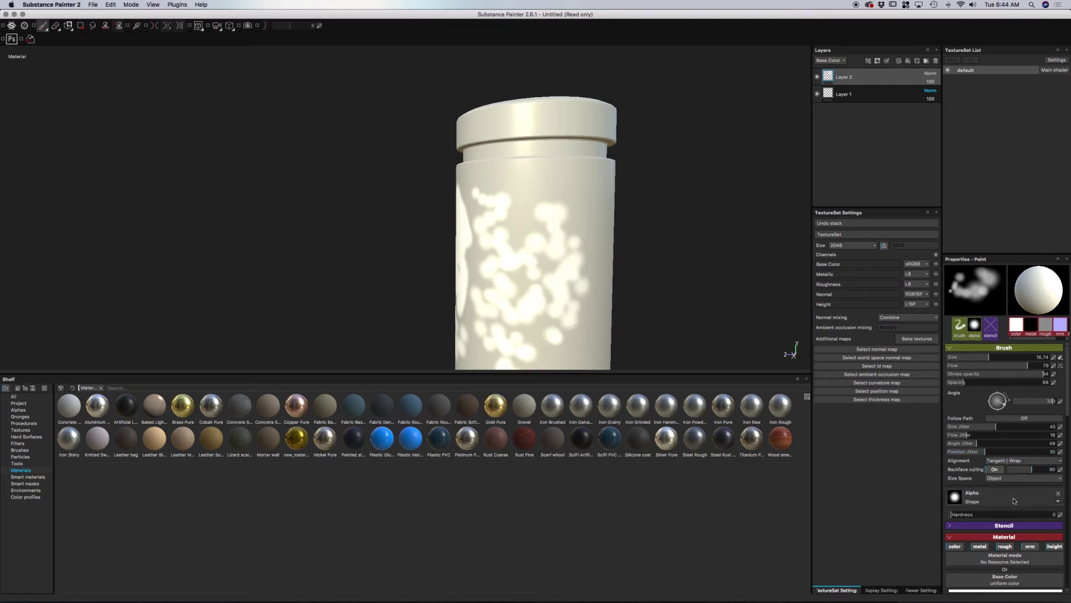
- Switch the brush alpha to Dirt 04 and paint specks down the cylinder's right side
left_click(955, 496)
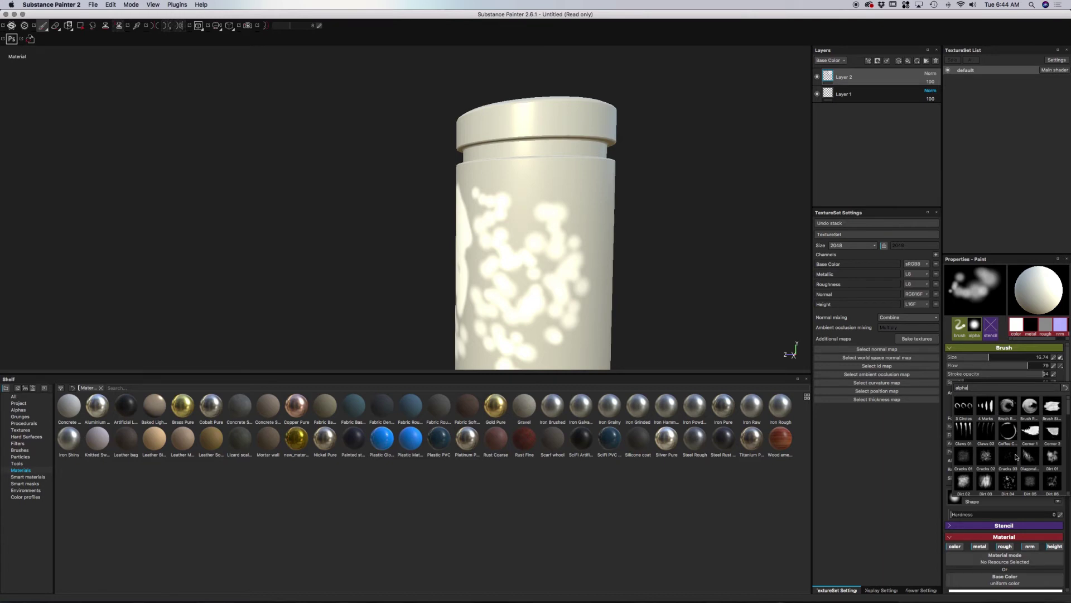
scroll(1016, 456, "down", 2)
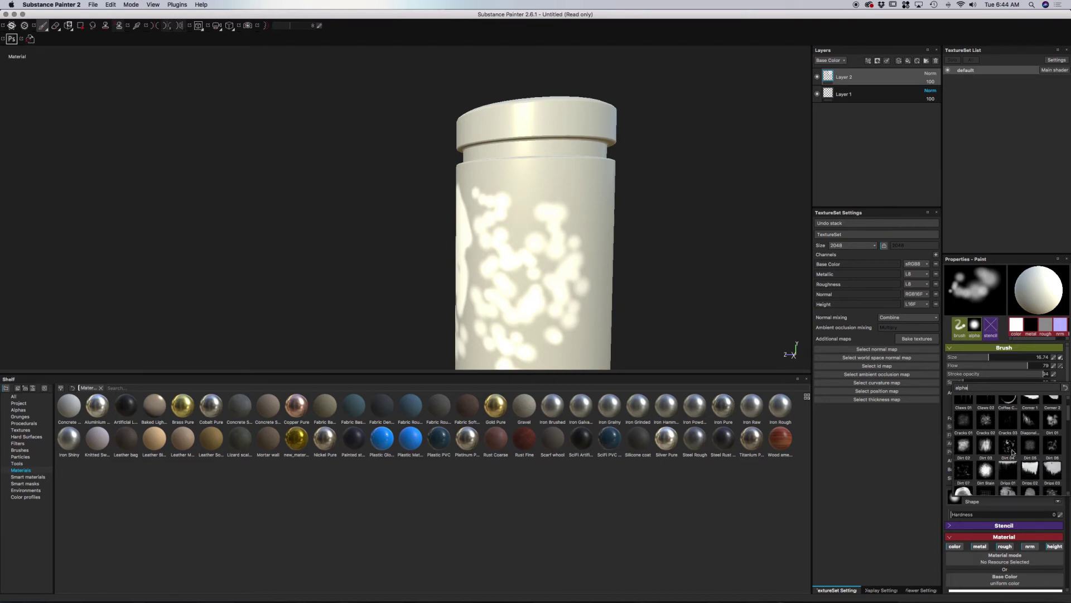
left_click(1010, 446)
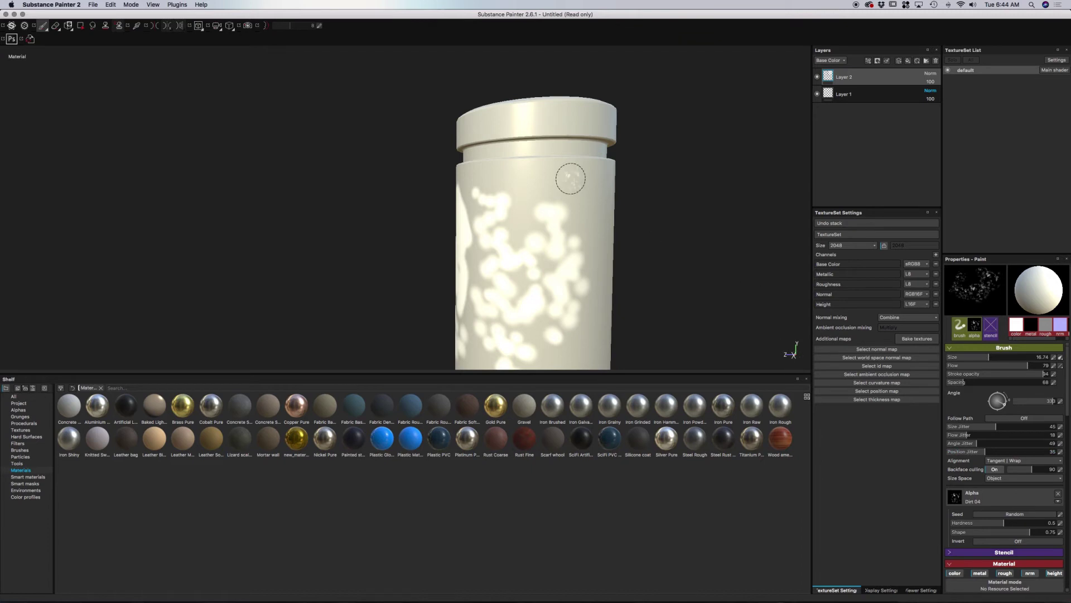
mouse_move(575, 190)
left_mouse_down()
mouse_move(597, 198)
mouse_move(594, 247)
mouse_move(580, 245)
mouse_move(588, 293)
left_mouse_up()
- Lower jitters to size 20, flow 3, angle 19 and position 17, then dab test specks
left_click_drag(992, 426, 969, 427)
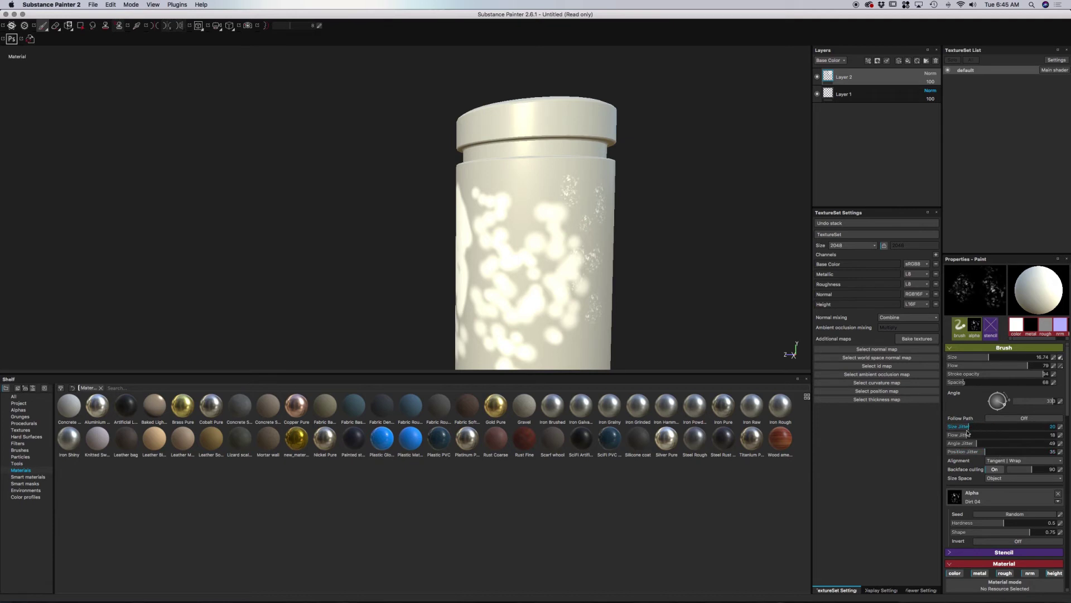
left_click(958, 435)
left_click(950, 434)
left_click(965, 443)
left_click(969, 451)
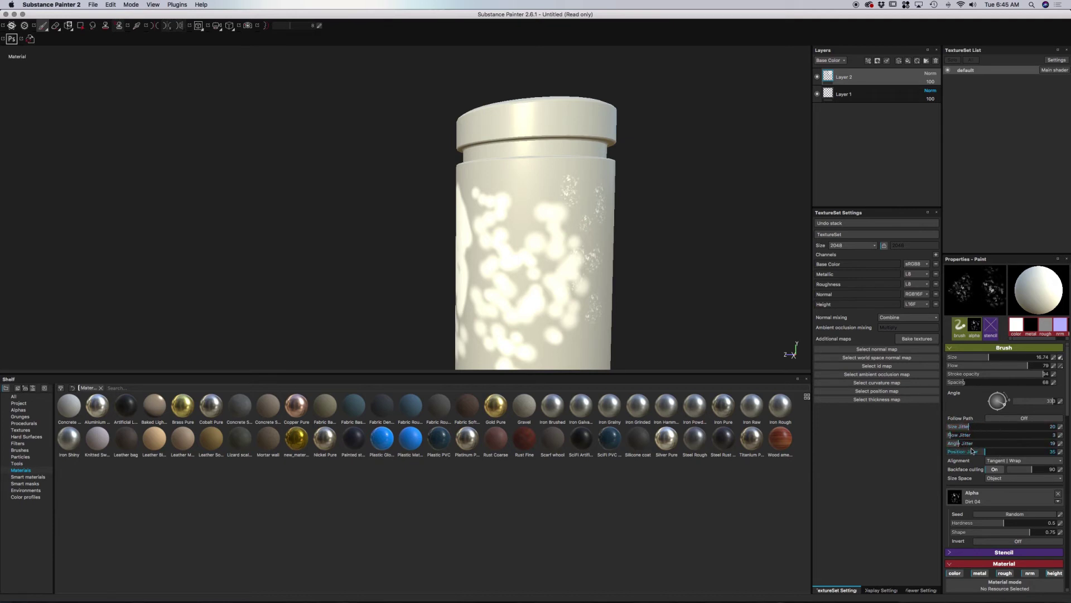
left_click(966, 452)
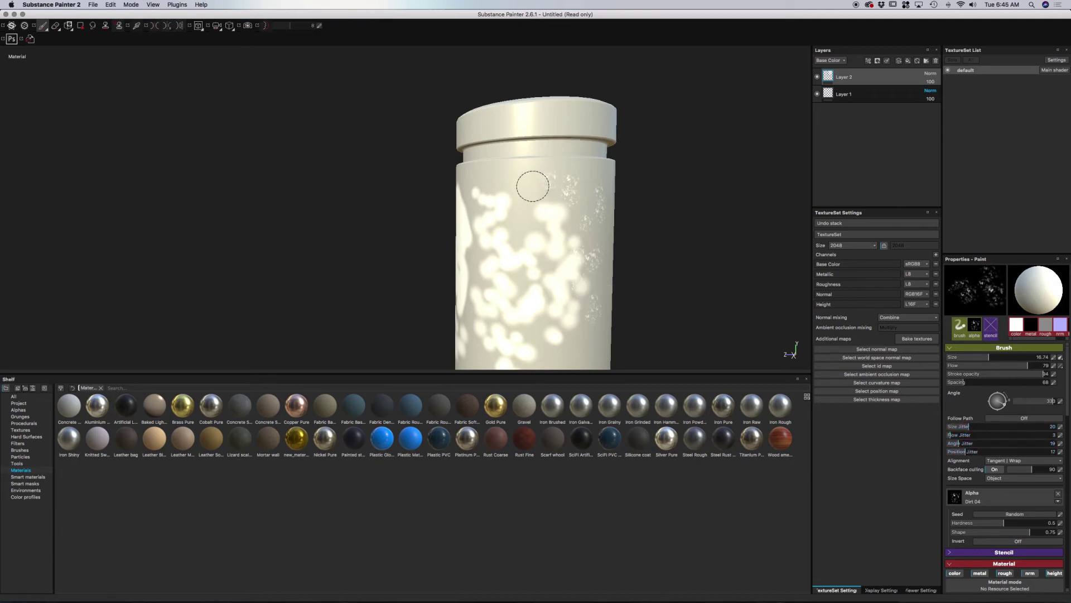
mouse_move(550, 184)
left_mouse_down()
mouse_move(528, 204)
mouse_move(571, 189)
mouse_move(589, 197)
mouse_move(596, 179)
mouse_move(593, 222)
left_mouse_up()
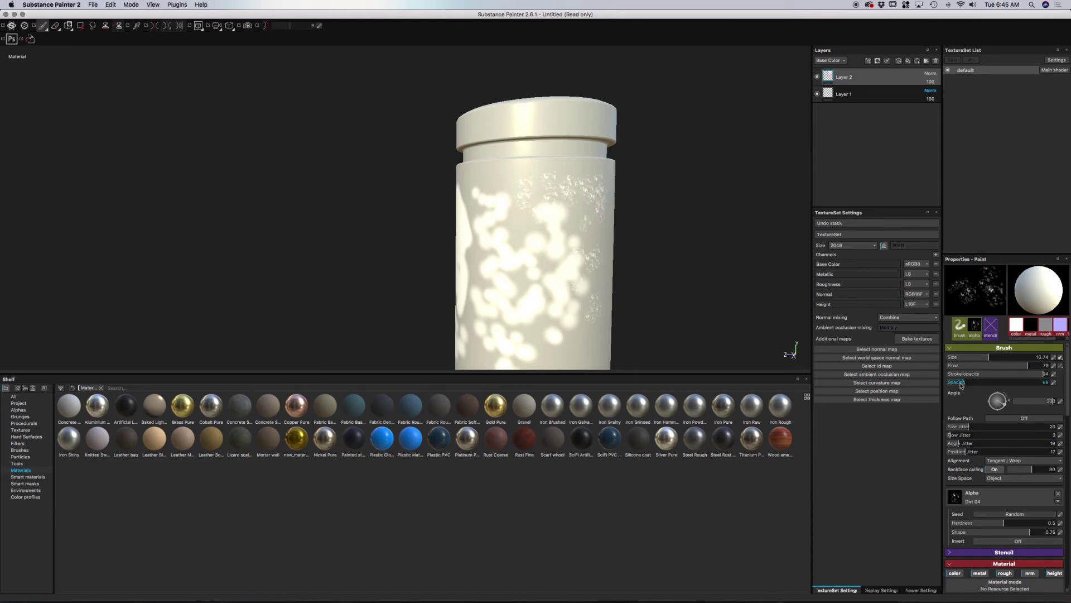
- Reduce spacing, raise hardness, lower shape, and speckle the cylinder's lower right and upper part
left_click_drag(961, 385, 951, 386)
mouse_move(566, 358)
left_mouse_down()
mouse_move(599, 322)
mouse_move(599, 340)
mouse_move(562, 327)
mouse_move(542, 338)
mouse_move(579, 352)
left_mouse_up()
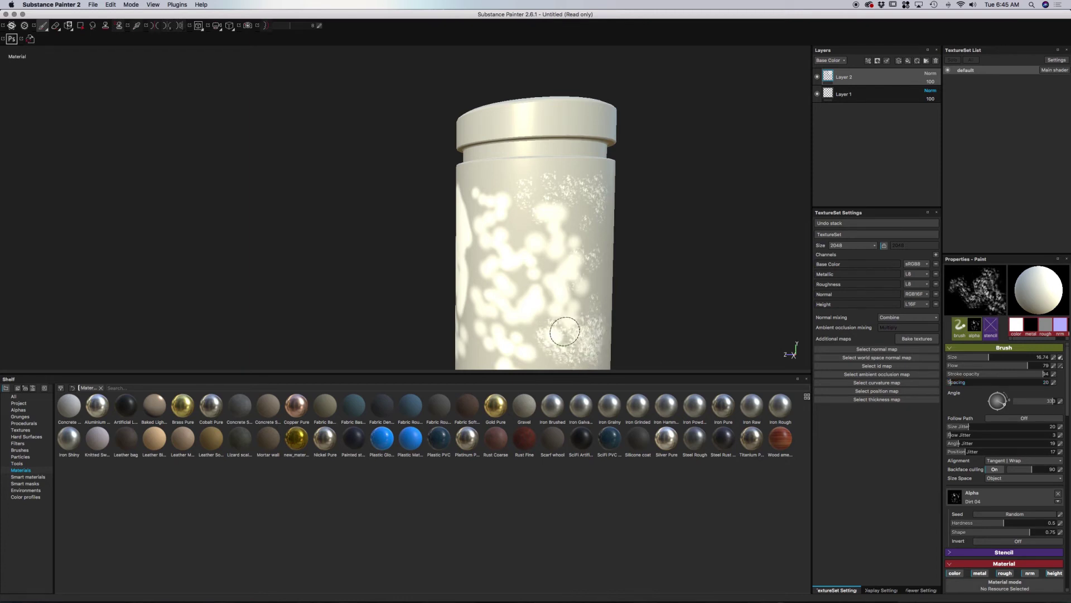
mouse_move(524, 165)
left_mouse_down()
mouse_move(509, 174)
mouse_move(521, 230)
left_mouse_up()
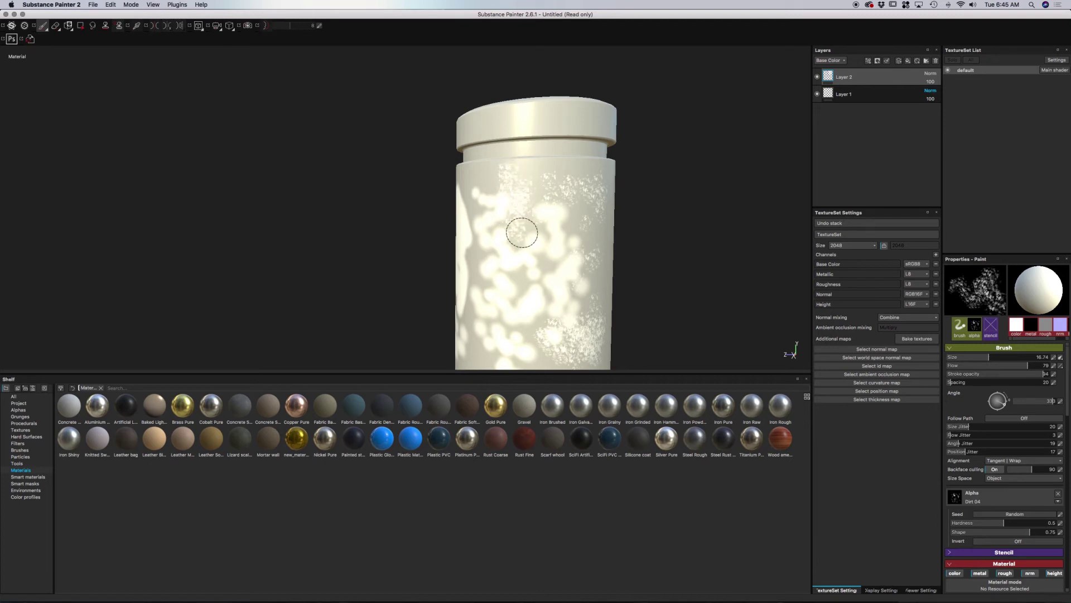
scroll(1025, 478, "down", 5)
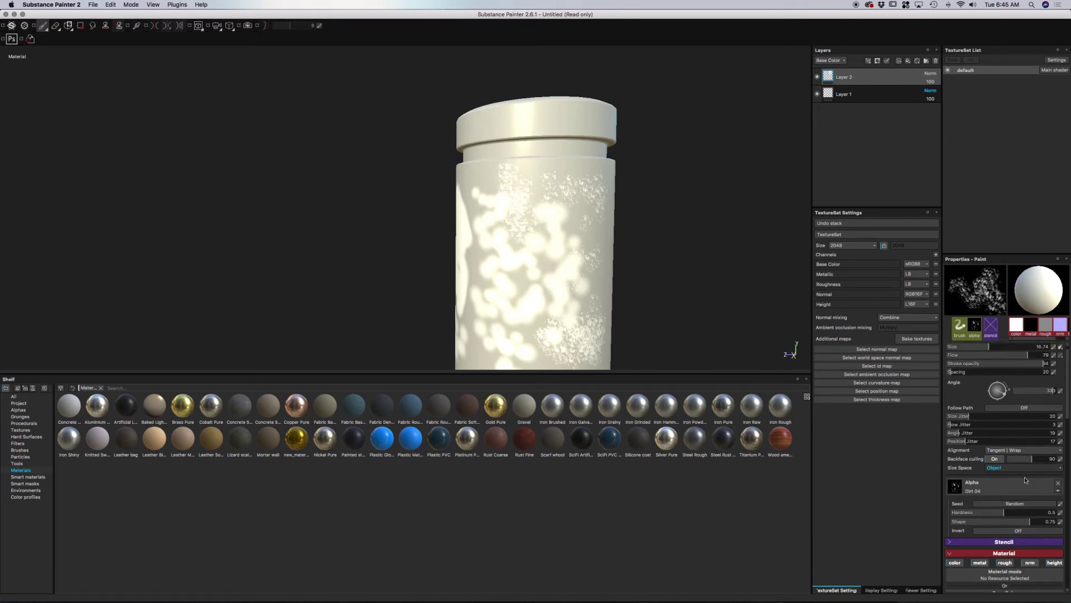
scroll(1025, 479, "down", 1)
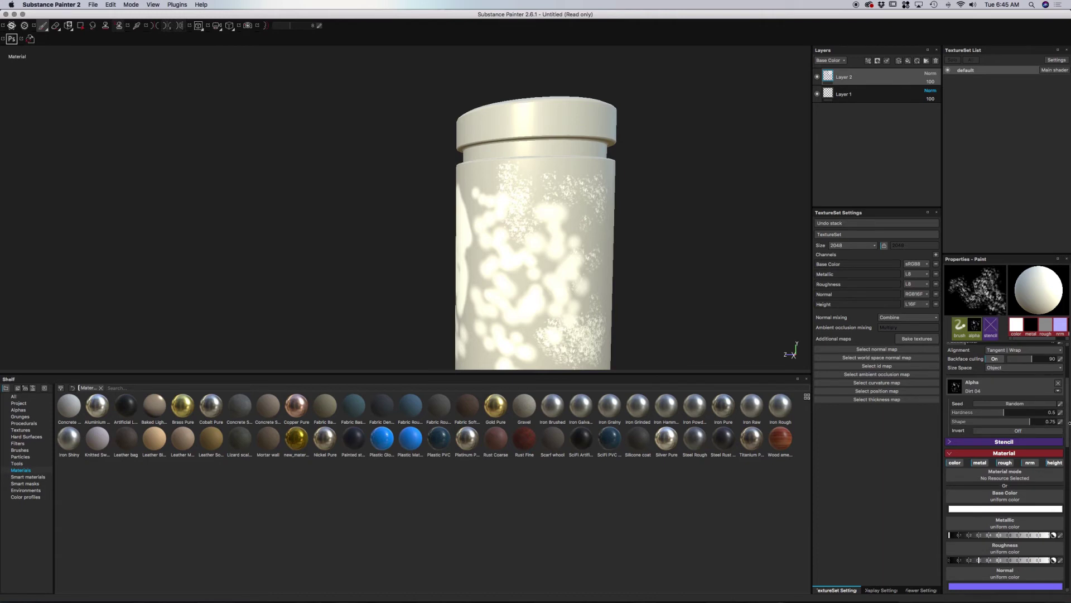
scroll(1068, 423, "down", 1)
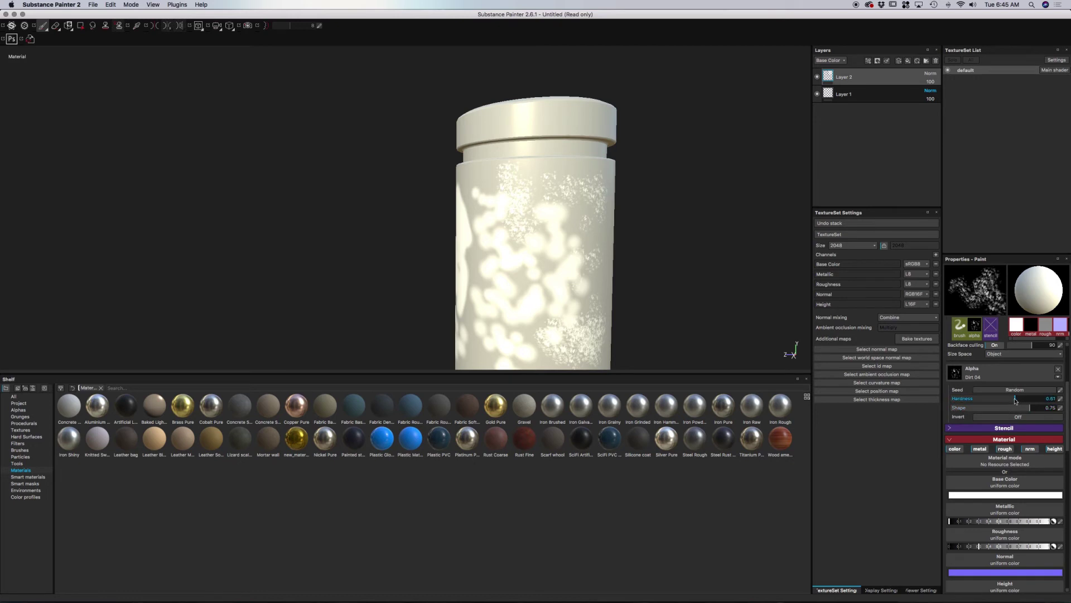
left_click_drag(1016, 400, 1017, 401)
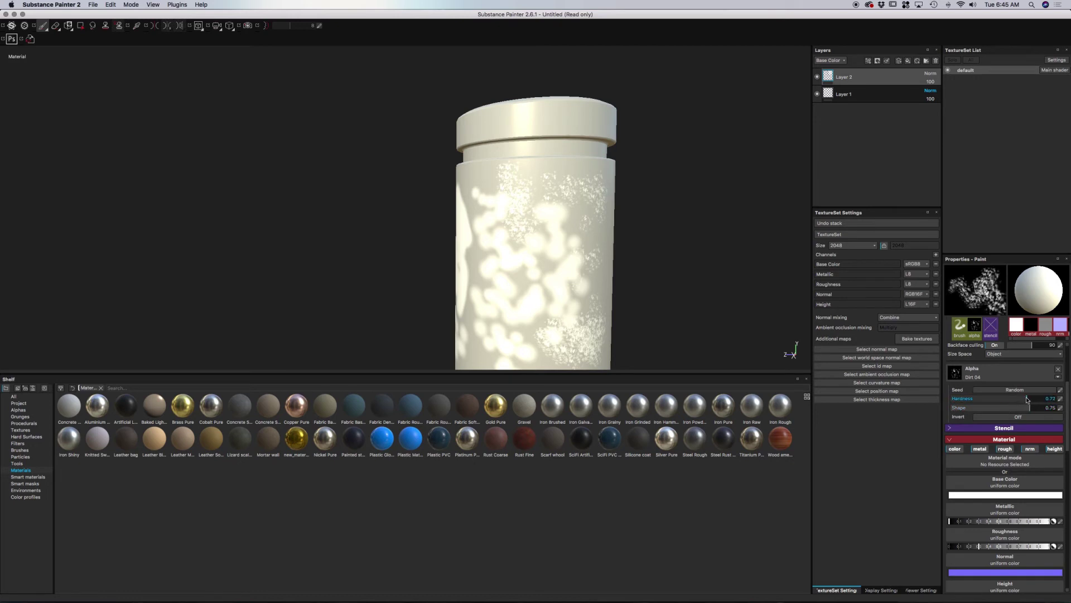
left_click_drag(1021, 411, 1013, 410)
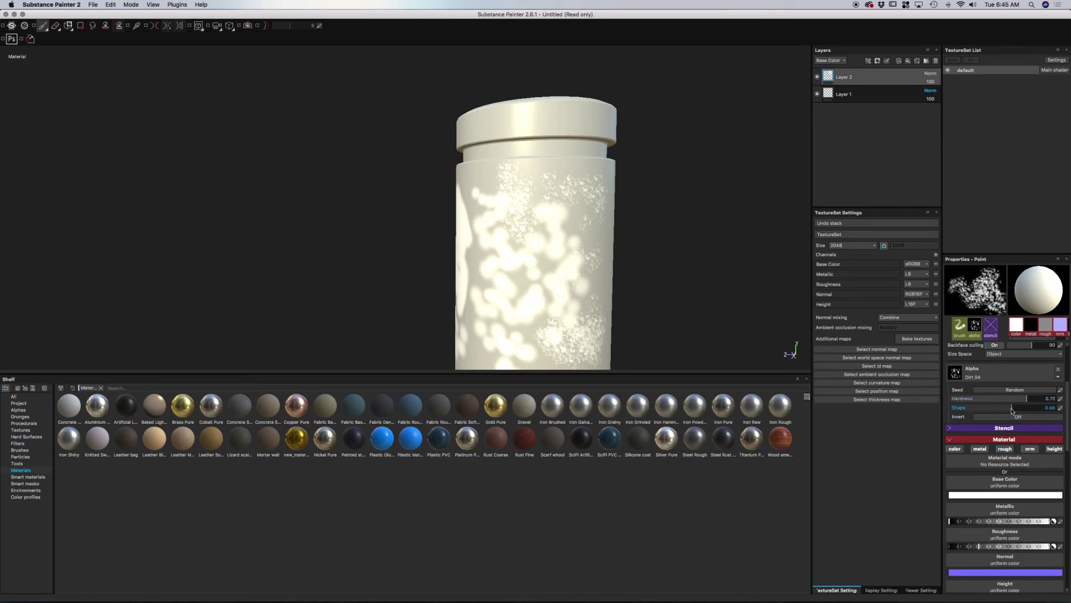
mouse_move(550, 180)
left_mouse_down()
mouse_move(593, 182)
mouse_move(586, 232)
left_mouse_up()
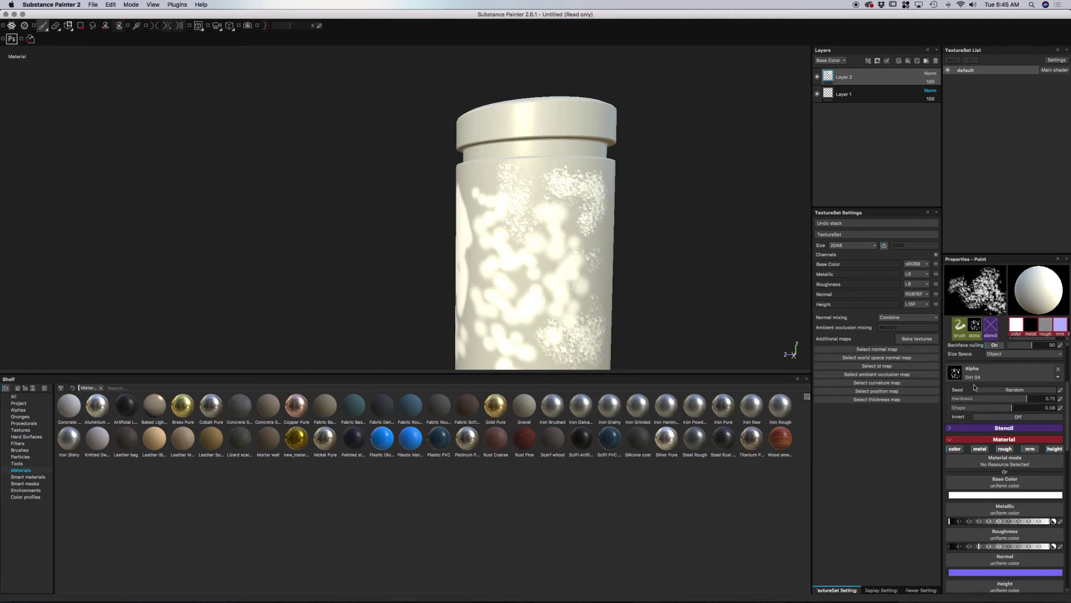
- Choose green in the Base Color picker and paint a green patch across the cylinder
left_click(998, 495)
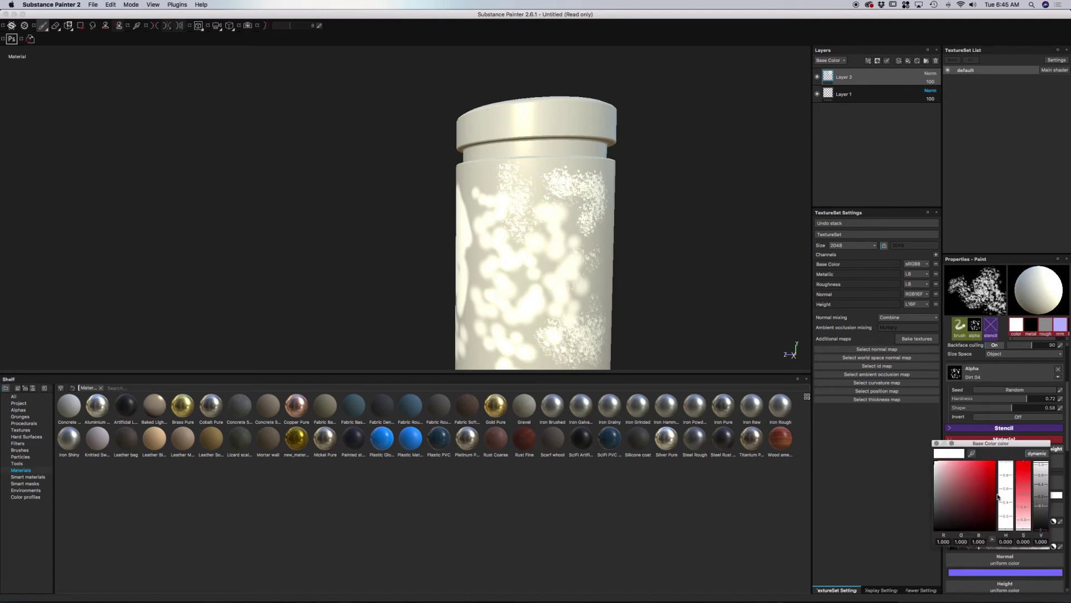
left_click_drag(985, 477, 1012, 510)
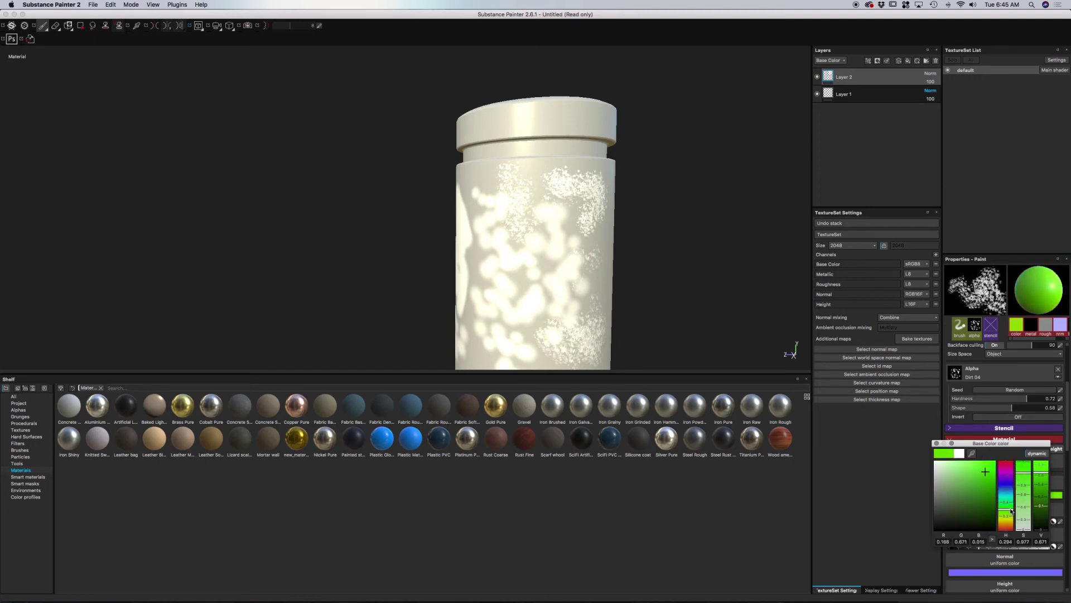
mouse_move(586, 210)
left_mouse_down()
mouse_move(569, 191)
mouse_move(577, 229)
mouse_move(599, 245)
left_mouse_up()
mouse_move(655, 208)
left_mouse_down("alt")
mouse_move(478, 186)
mouse_move(695, 232)
mouse_move(677, 242)
left_mouse_up("alt")
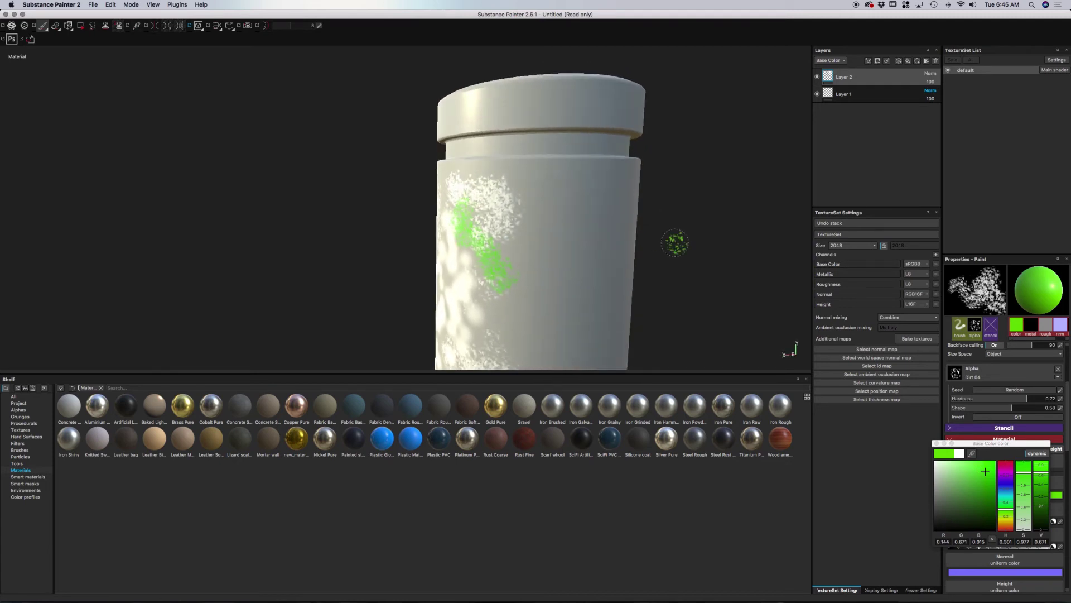
mouse_move(575, 246)
left_mouse_down()
mouse_move(505, 285)
mouse_move(539, 305)
mouse_move(554, 297)
mouse_move(570, 327)
mouse_move(592, 251)
mouse_move(572, 203)
left_mouse_up()
- Shift the colour to yellow and paint a yellow patch below the green one
left_click(1009, 520)
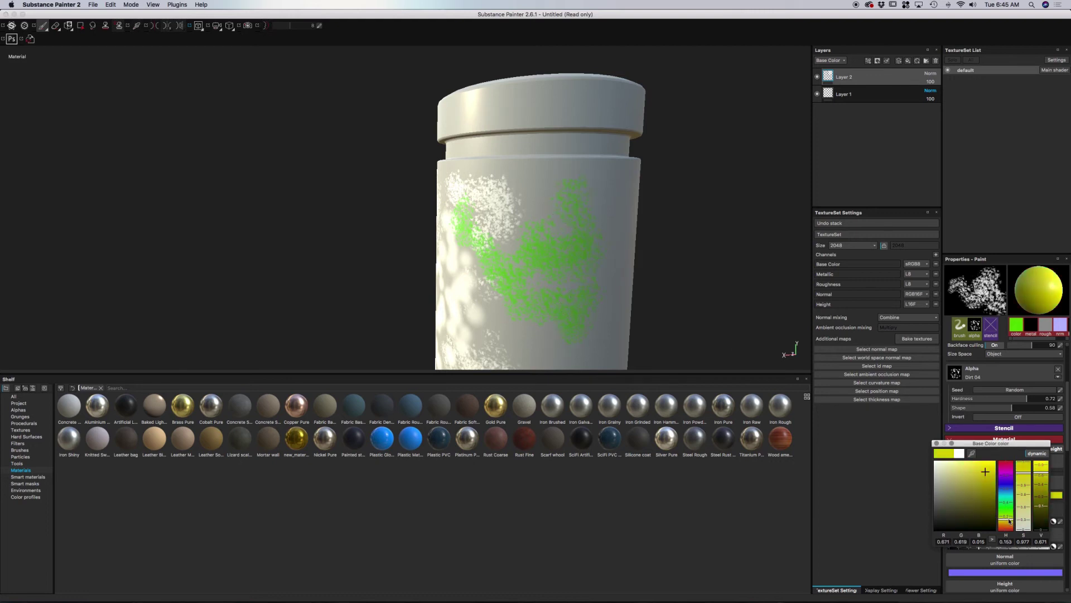
mouse_move(563, 362)
left_mouse_down()
mouse_move(551, 331)
mouse_move(533, 330)
mouse_move(574, 324)
left_mouse_up()
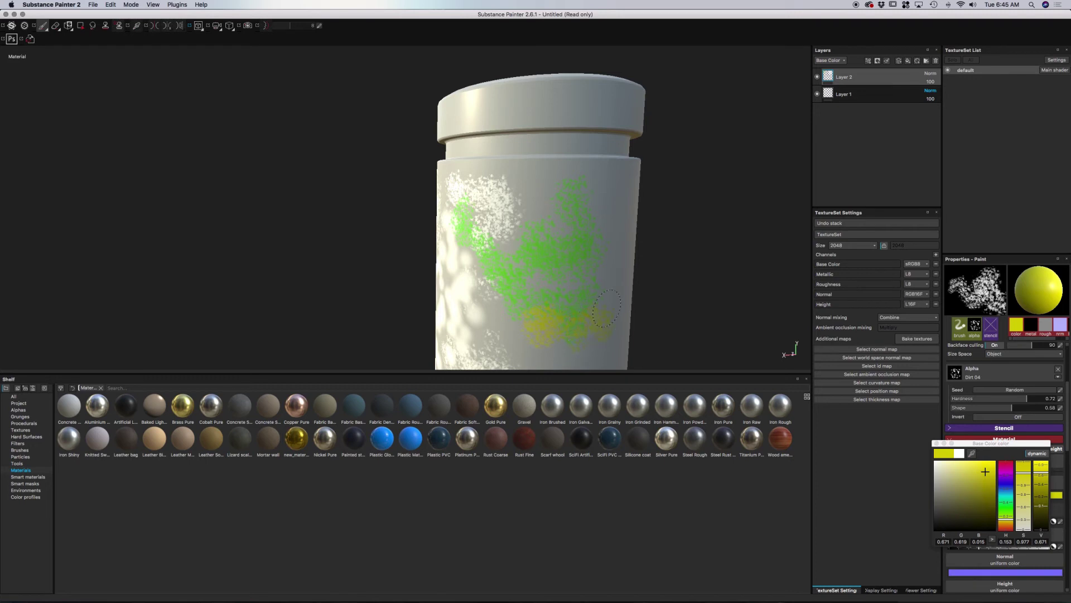
mouse_move(596, 285)
left_mouse_down()
mouse_move(510, 326)
mouse_move(552, 343)
left_mouse_up()
left_click_drag(1002, 444, 859, 405)
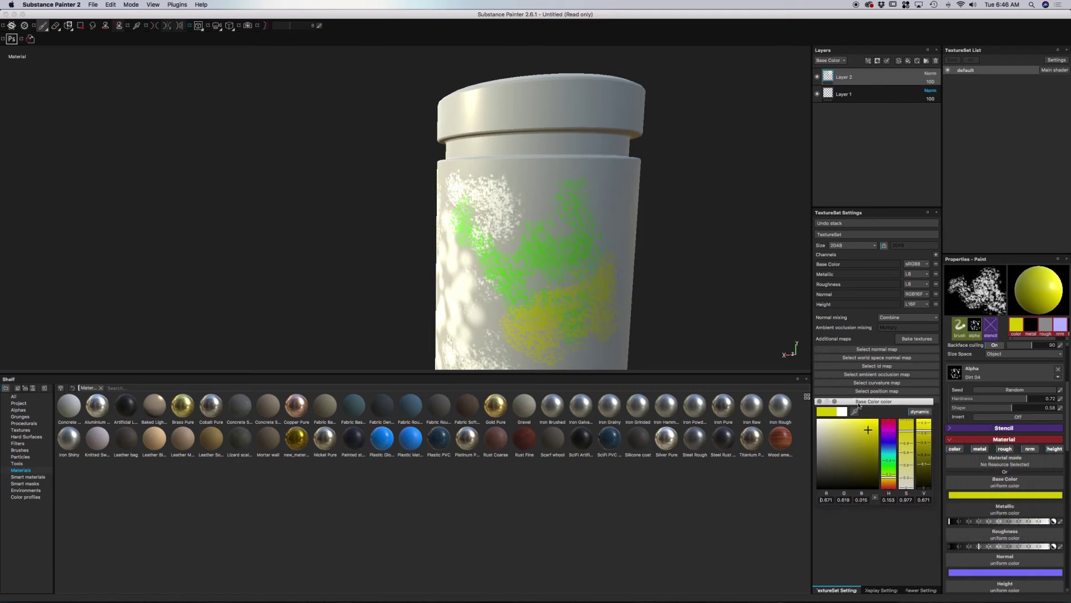
- Close the colour picker and raise the paint's Metallic value in steps
left_click(820, 402)
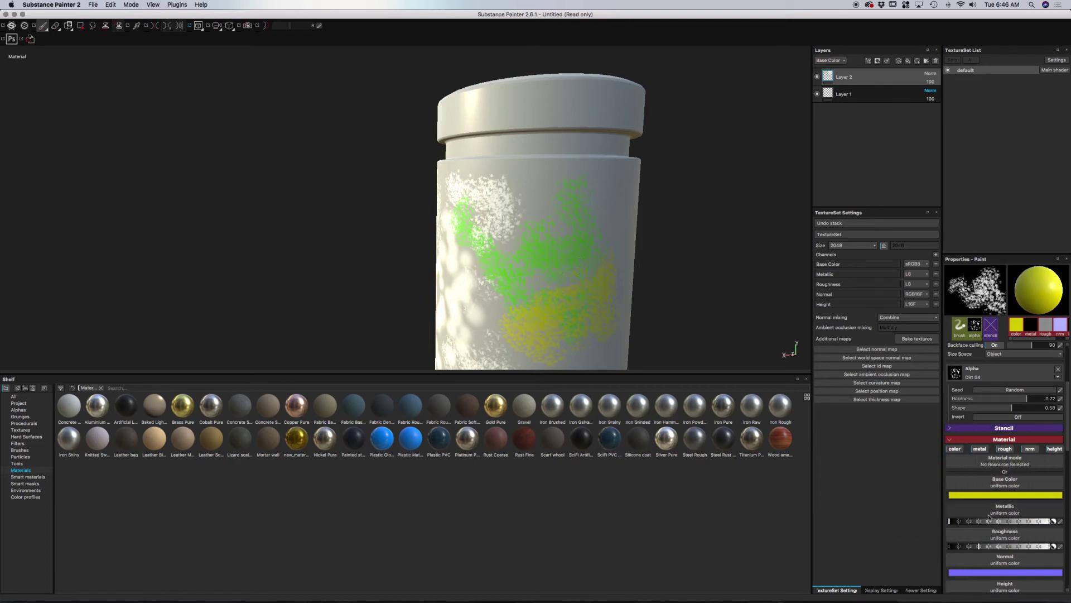
left_click(952, 523)
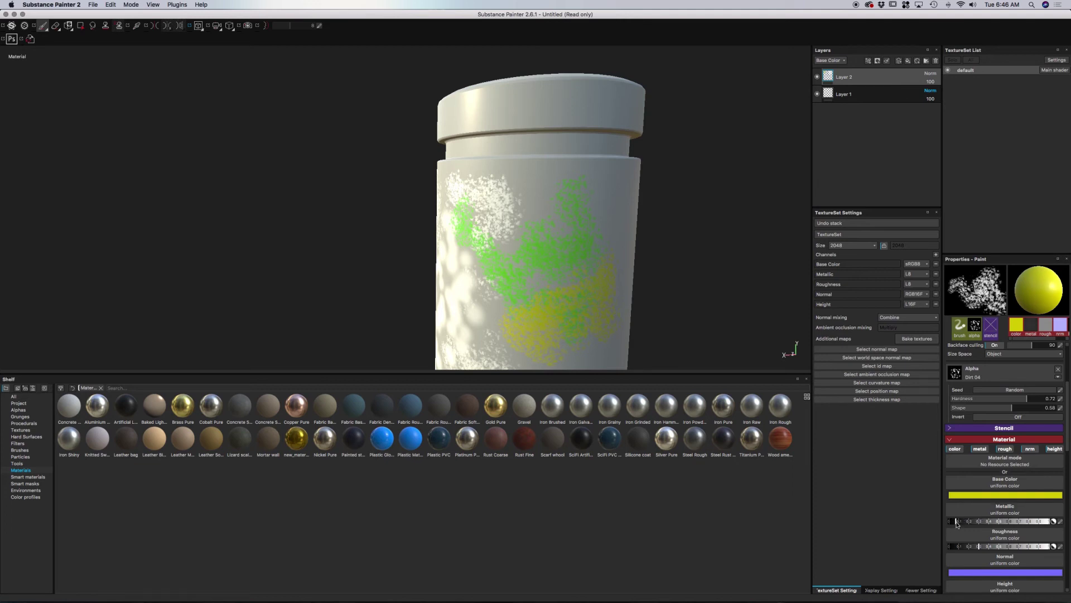
left_click_drag(975, 523, 977, 524)
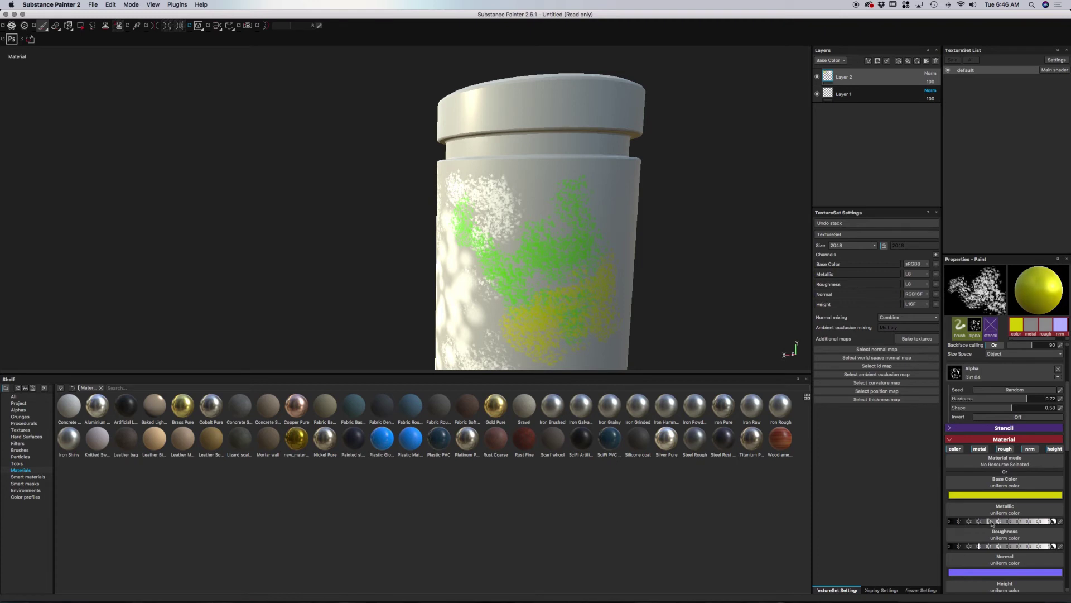
left_click_drag(997, 522, 1002, 523)
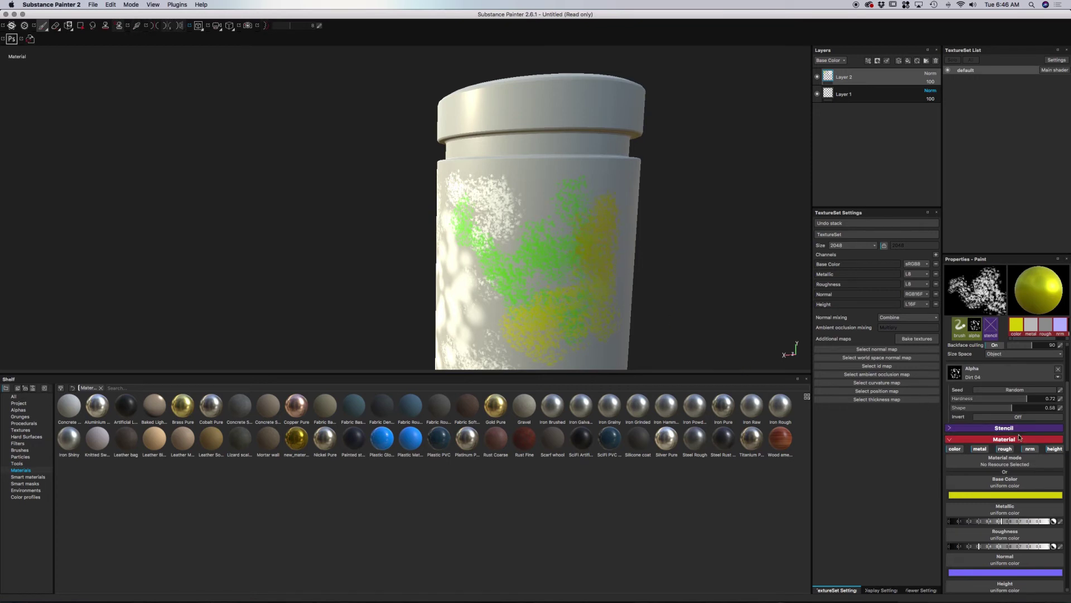
- Browse the brush alpha list, then show the Alphas collection in the Shelf
left_click(999, 378)
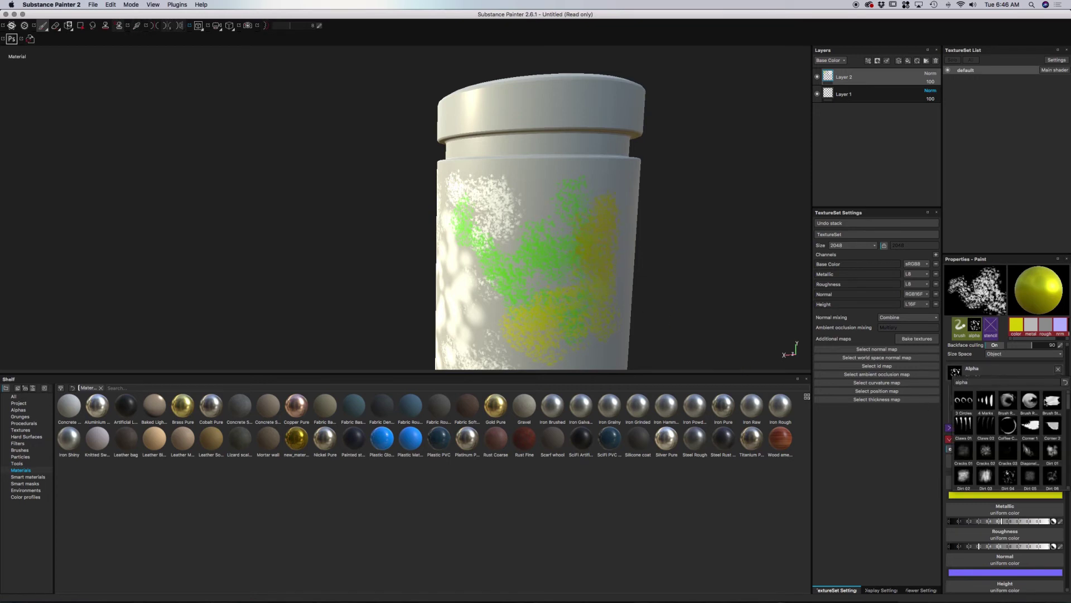
scroll(1067, 409, "down", 2)
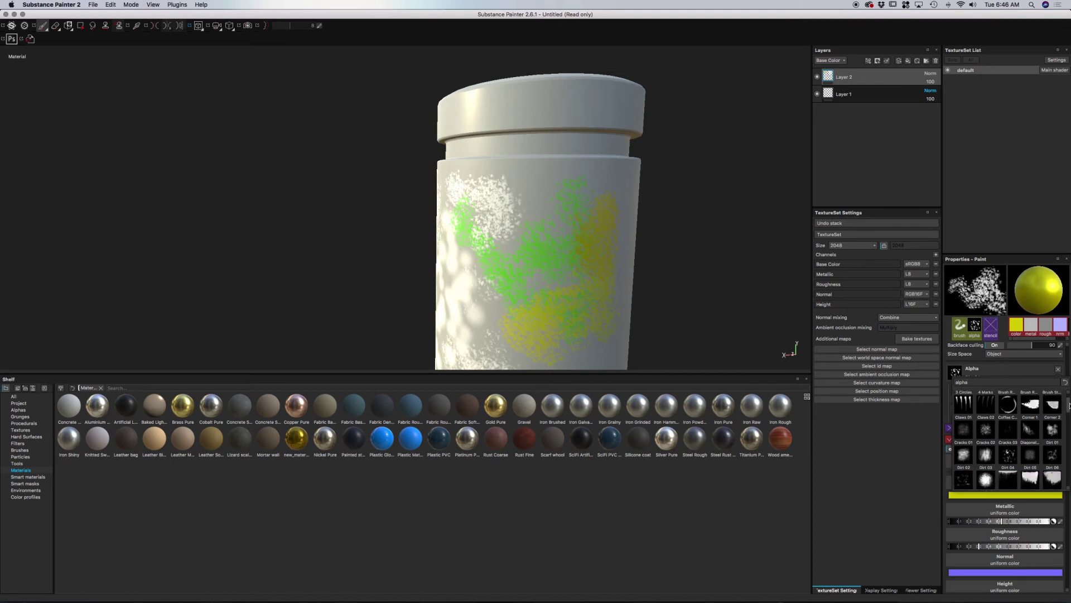
scroll(1069, 405, "down", 2)
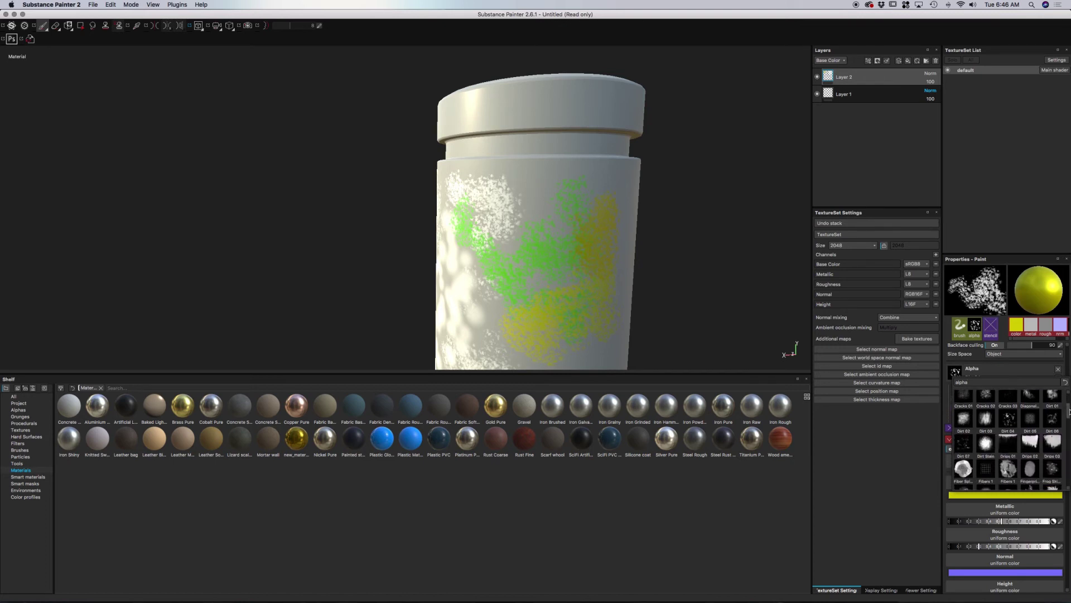
scroll(1068, 412, "down", 3)
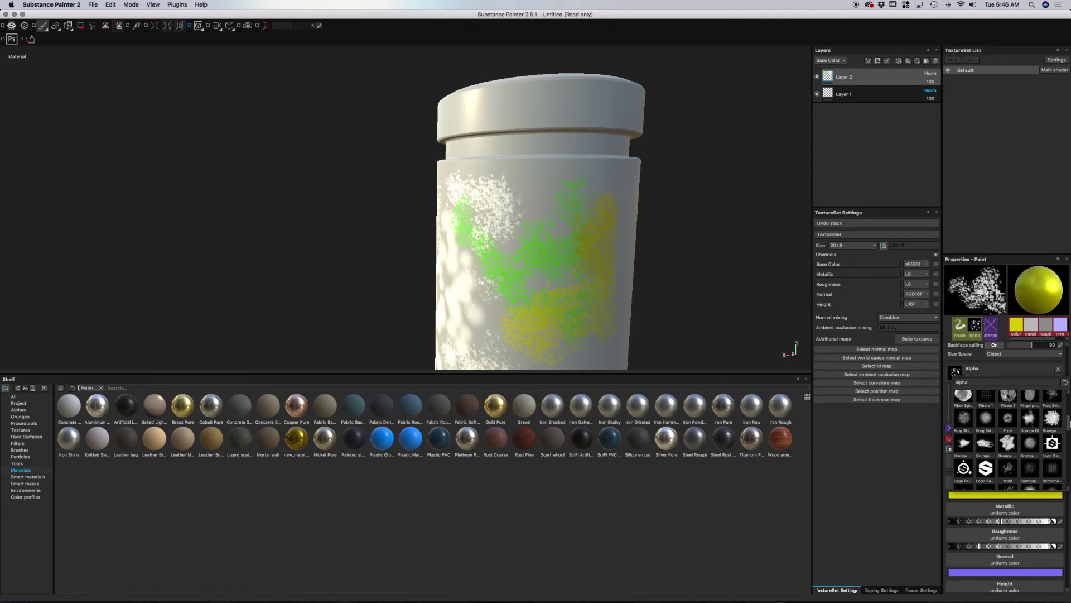
scroll(1069, 424, "down", 1)
left_click_drag(1069, 424, 1070, 446)
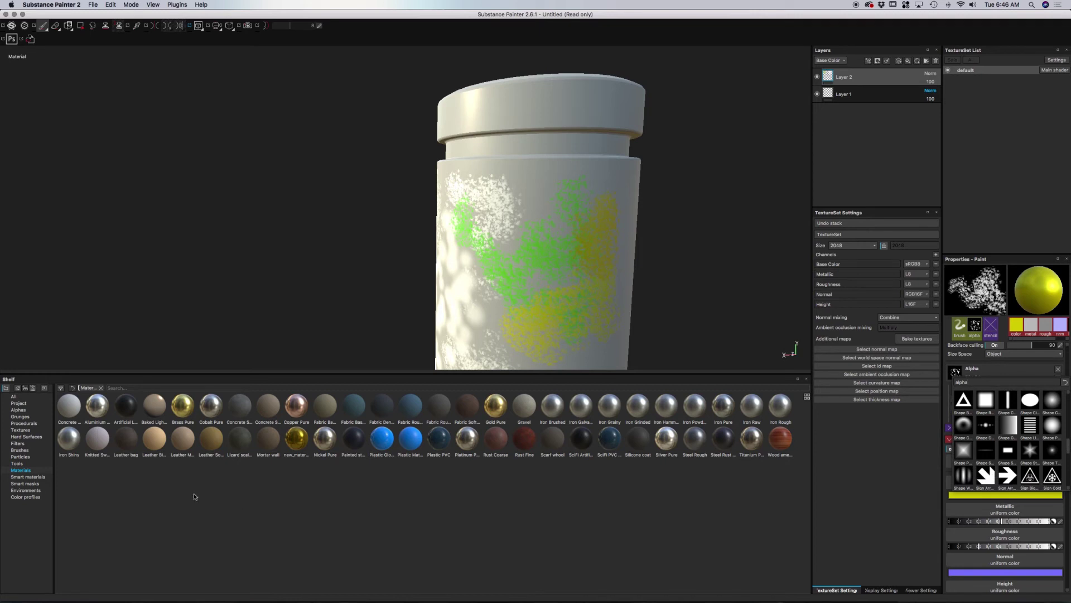
left_click(19, 411)
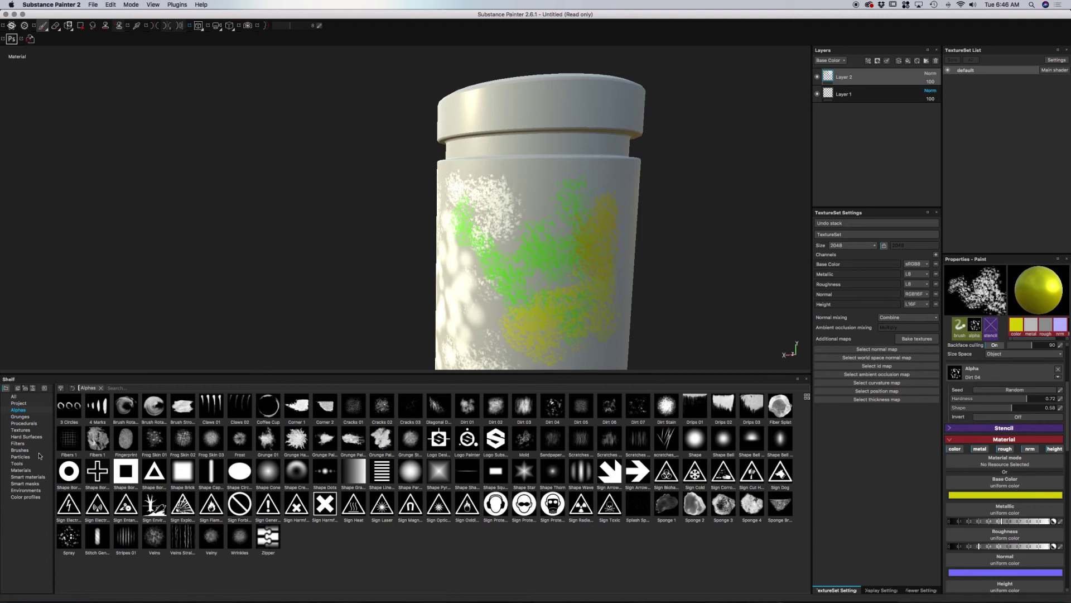
- Pick a soft round brush, paint yellow on the jar body, and raise Metallic to about 0.8
left_click(20, 449)
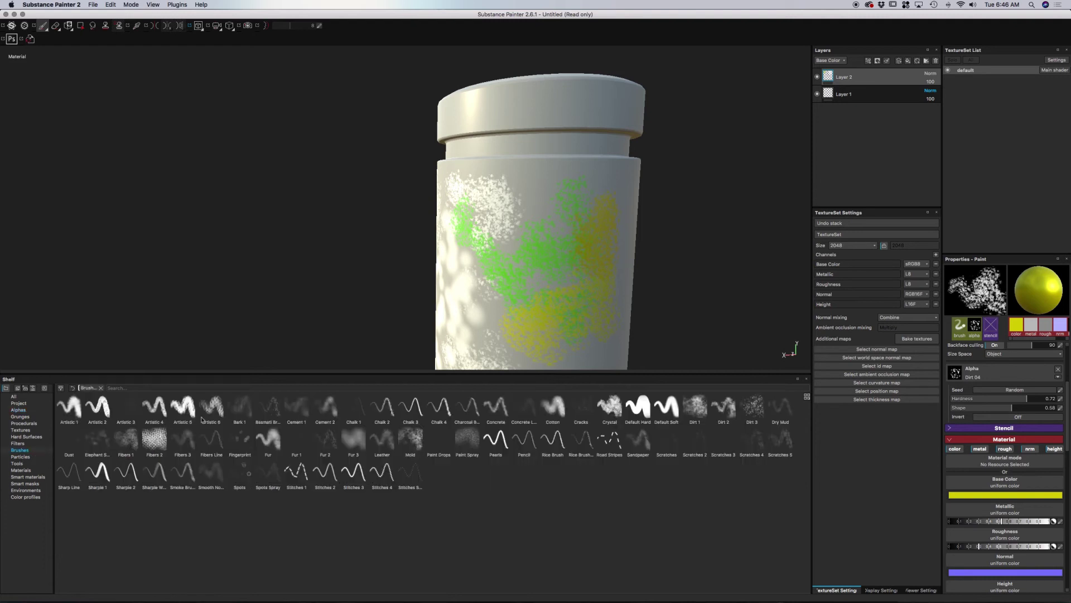
left_click(666, 408)
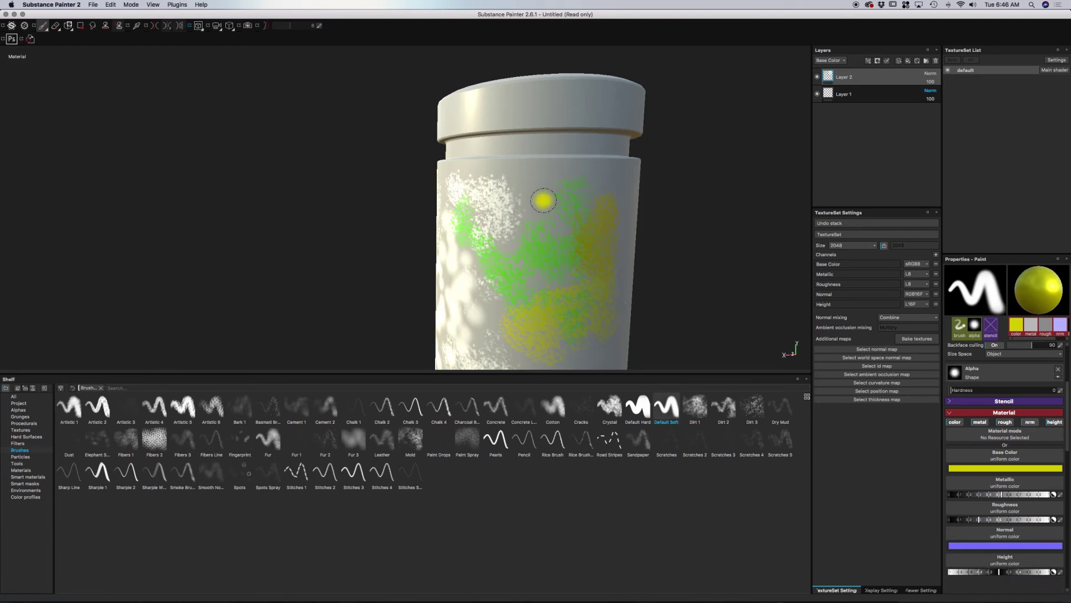
mouse_move(553, 185)
left_mouse_down()
mouse_move(535, 204)
mouse_move(553, 217)
mouse_move(576, 214)
mouse_move(548, 204)
left_mouse_up()
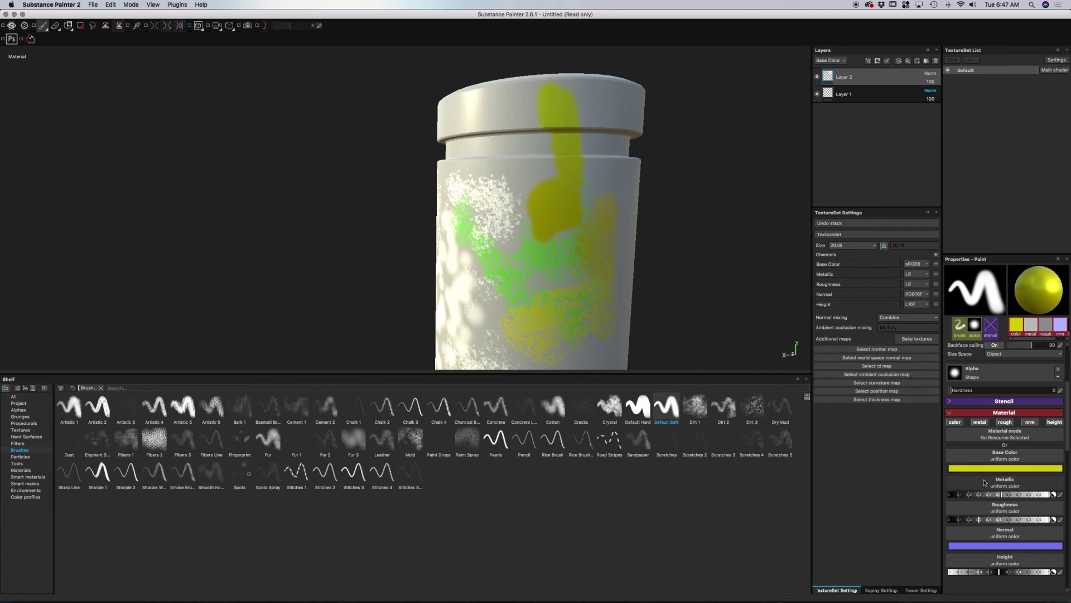
left_click_drag(1002, 495, 1033, 495)
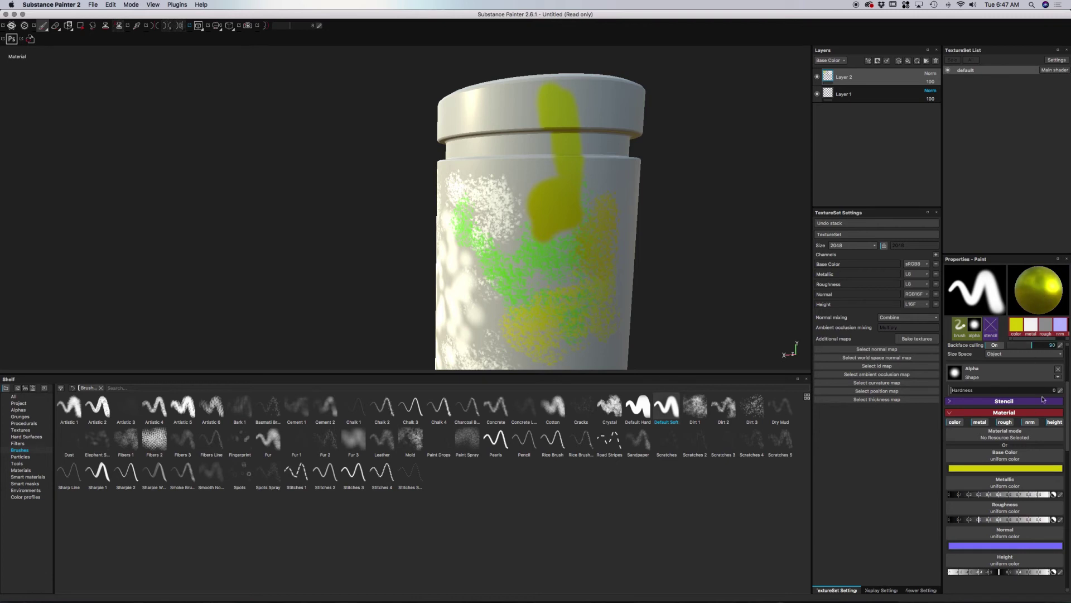
- Paint soft glossy yellow over the lid, its edge, and the left rim
mouse_move(575, 111)
left_mouse_down()
mouse_move(600, 98)
mouse_move(587, 131)
left_mouse_up()
left_click_drag(703, 129, 689, 201, "alt")
mouse_move(620, 261)
left_mouse_down()
mouse_move(564, 313)
mouse_move(581, 260)
mouse_move(544, 338)
mouse_move(555, 275)
mouse_move(521, 325)
mouse_move(545, 262)
mouse_move(506, 314)
left_mouse_up()
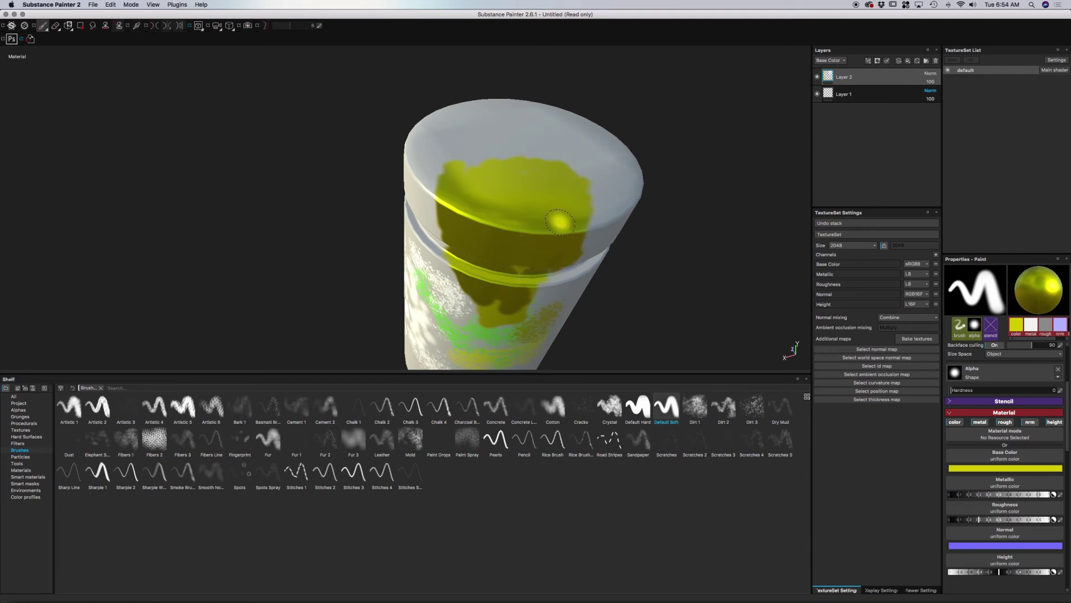
mouse_move(681, 187)
left_mouse_down("alt")
mouse_move(687, 202)
mouse_move(676, 179)
mouse_move(696, 143)
left_mouse_up("alt")
mouse_move(439, 194)
left_mouse_down()
mouse_move(434, 229)
mouse_move(431, 178)
mouse_move(455, 163)
mouse_move(460, 175)
left_mouse_up()
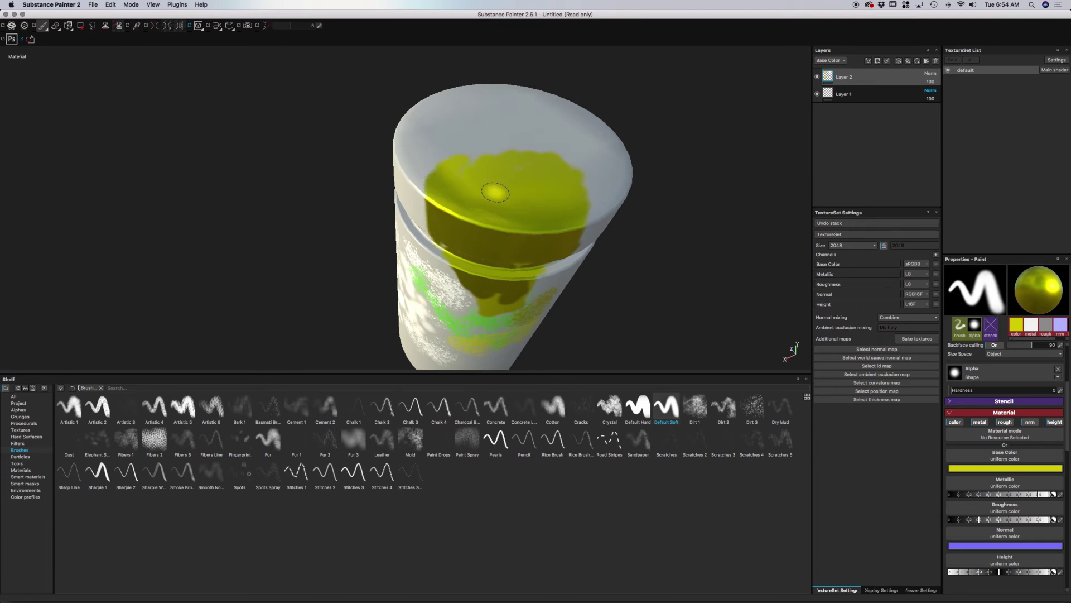
- Show the environment backdrop at full opacity, 100, and remove its blur
left_click(921, 591)
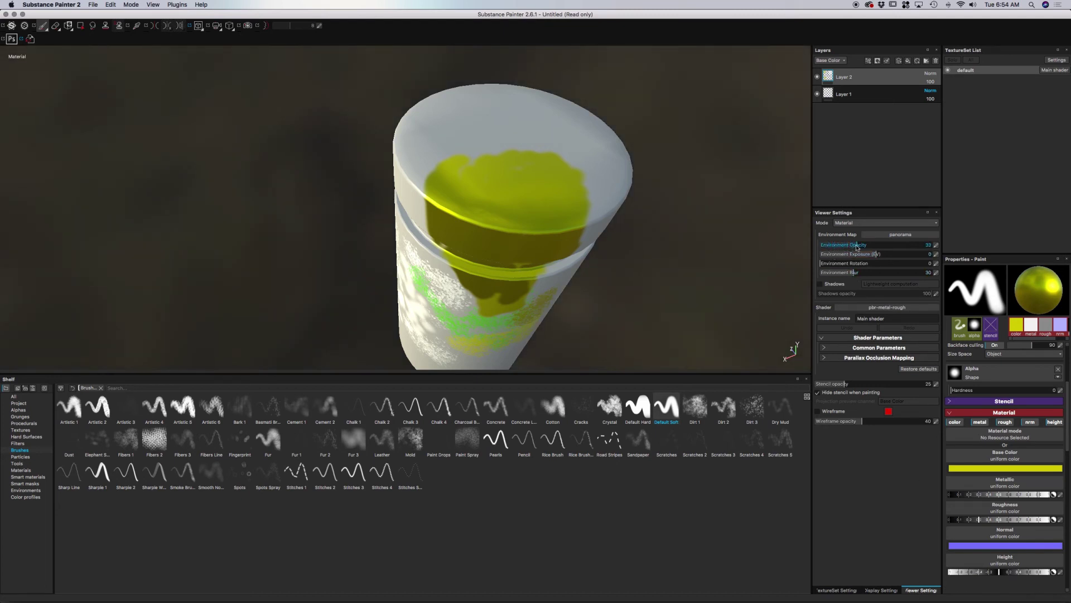
left_click_drag(857, 247, 938, 246)
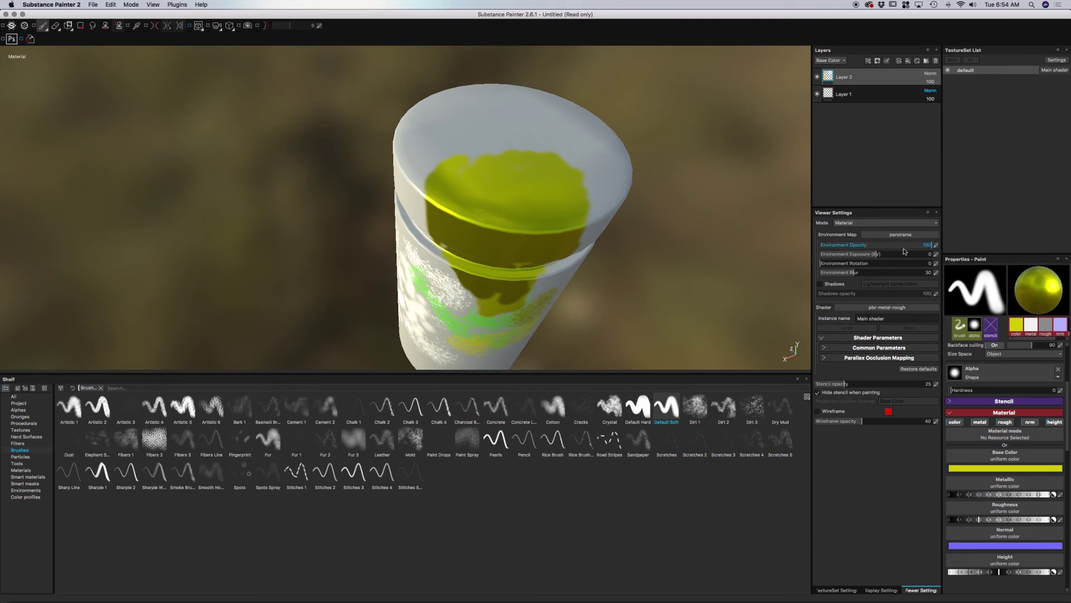
left_click_drag(698, 211, 707, 172, "alt")
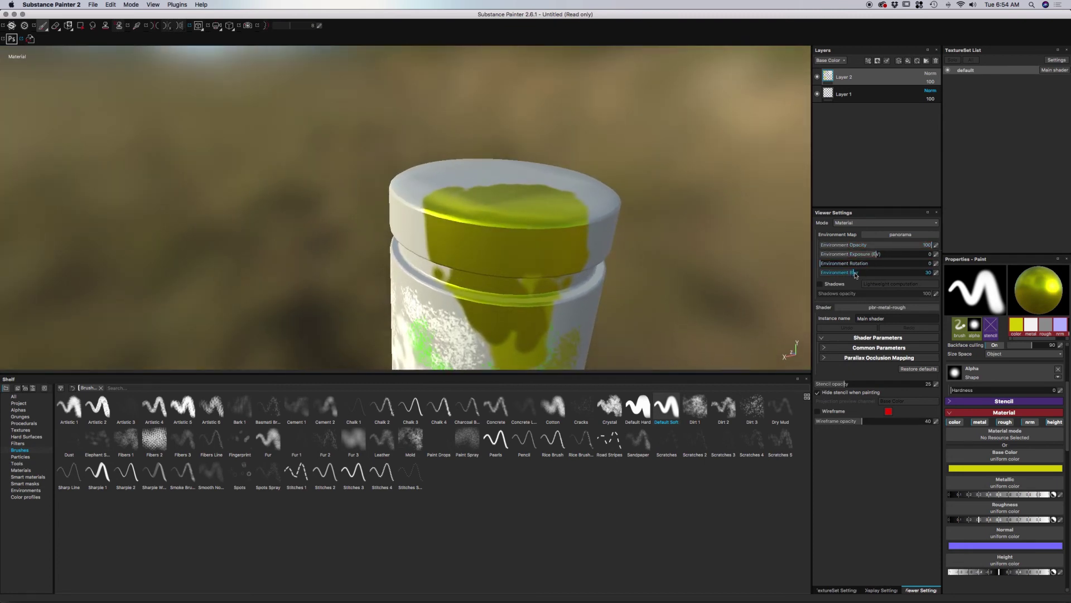
left_click_drag(856, 274, 818, 274)
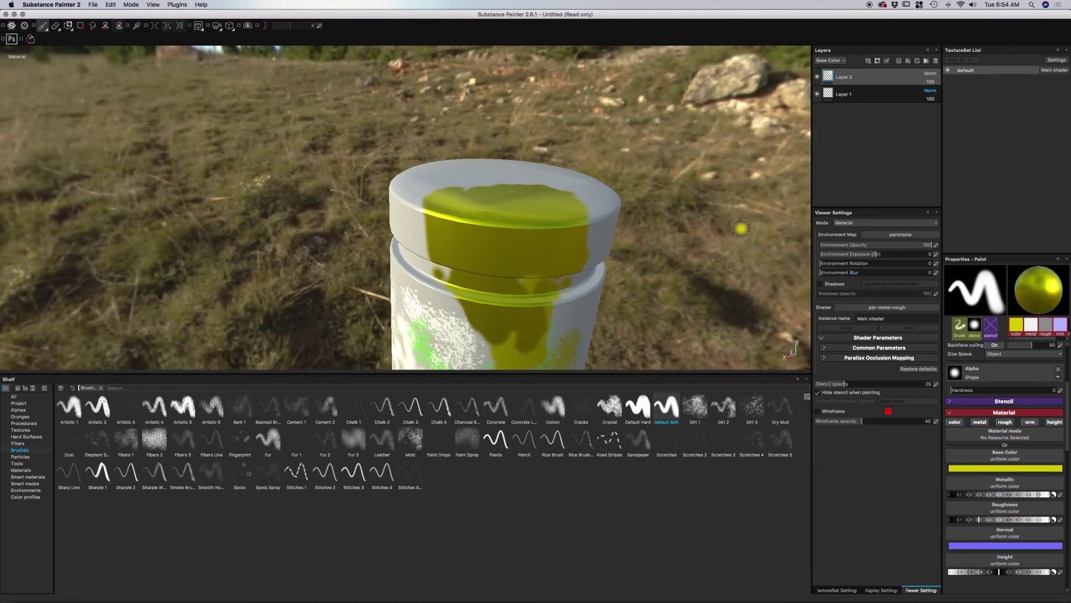
mouse_move(671, 177)
left_mouse_down("alt")
mouse_move(678, 163)
mouse_move(673, 194)
mouse_move(647, 176)
left_mouse_up("alt")
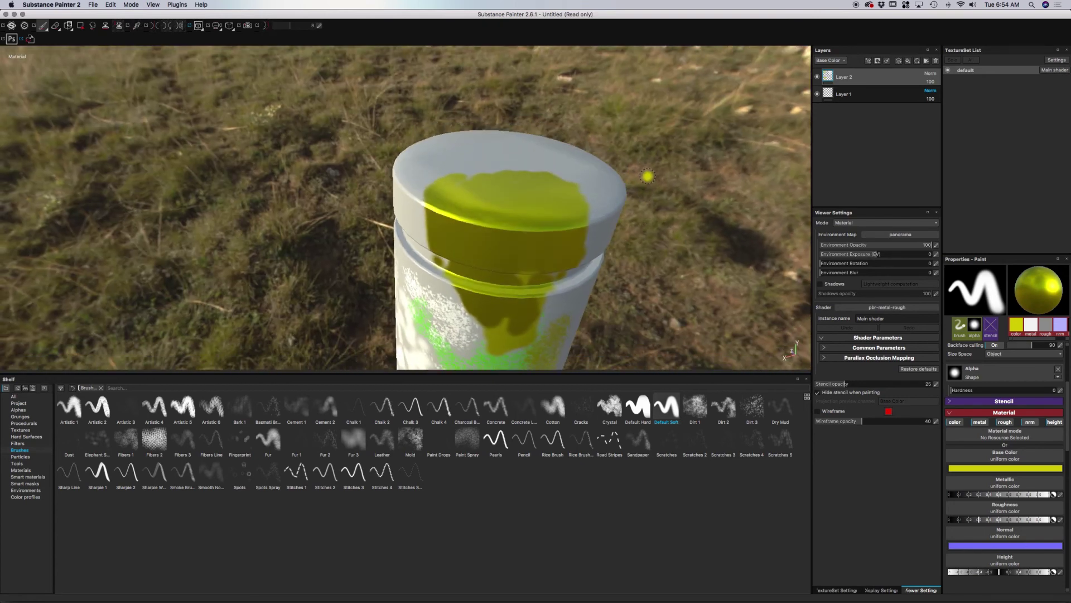
- Set the environment blur to 1 and start lowering the backdrop opacity
left_click(828, 274)
left_click_drag(698, 229, 616, 151, "alt")
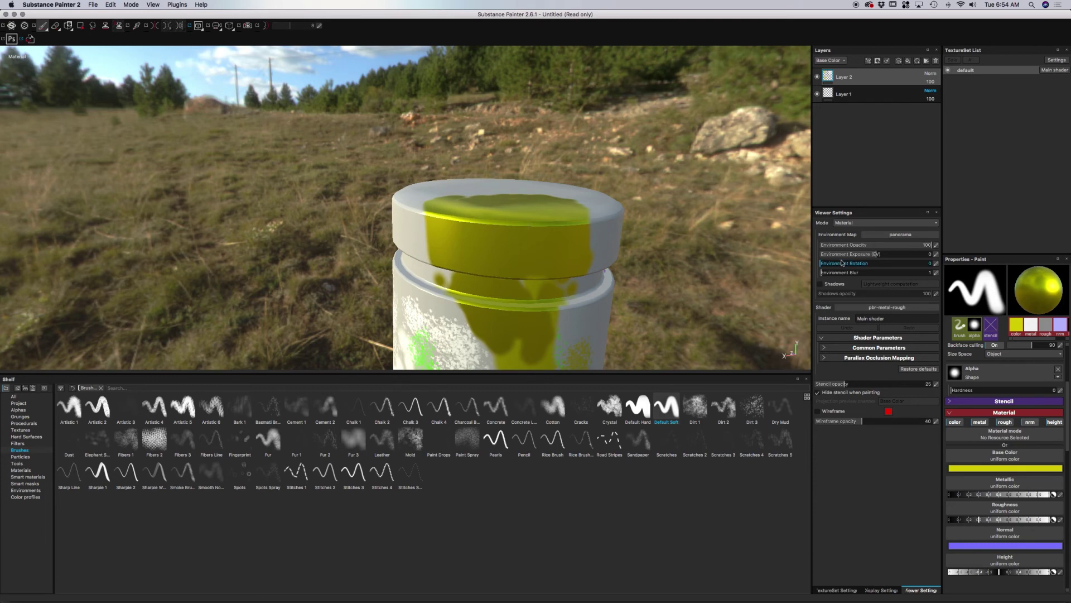
left_click(856, 246)
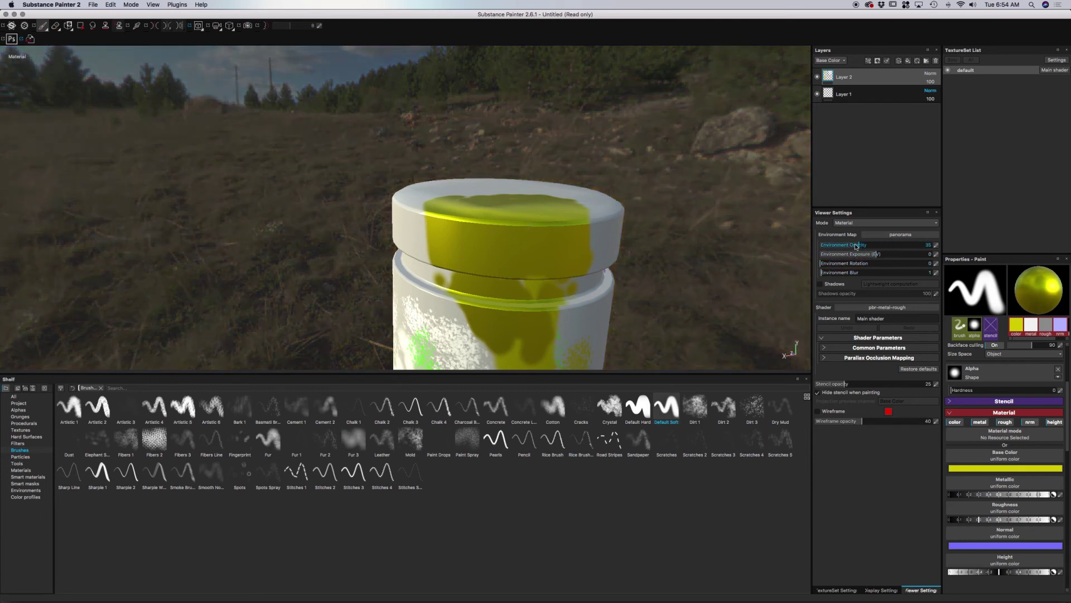
left_click_drag(856, 246, 821, 246)
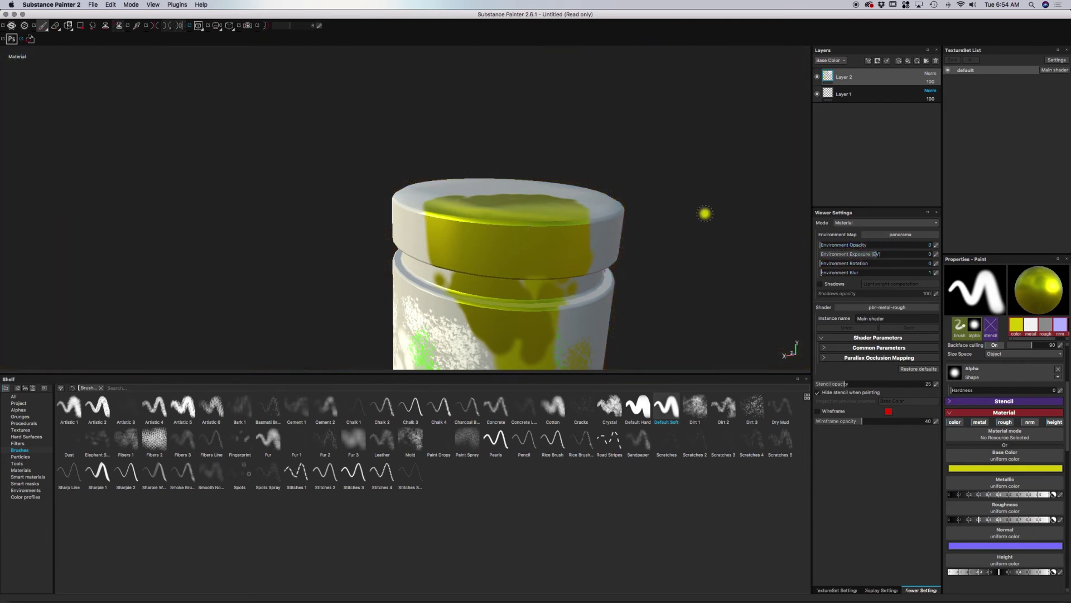
- Hide the environment backdrop and raise the paint roughness to about 0.6
left_click_drag(705, 210, 578, 265, "alt")
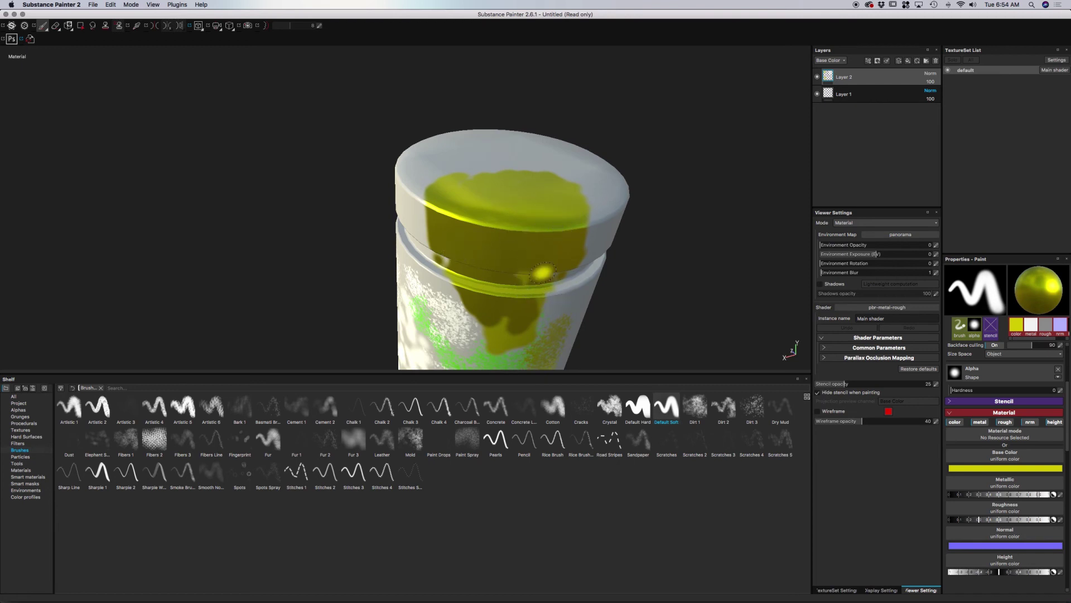
mouse_move(670, 275)
left_mouse_down("alt")
mouse_move(674, 256)
mouse_move(681, 291)
mouse_move(672, 296)
left_mouse_up("alt")
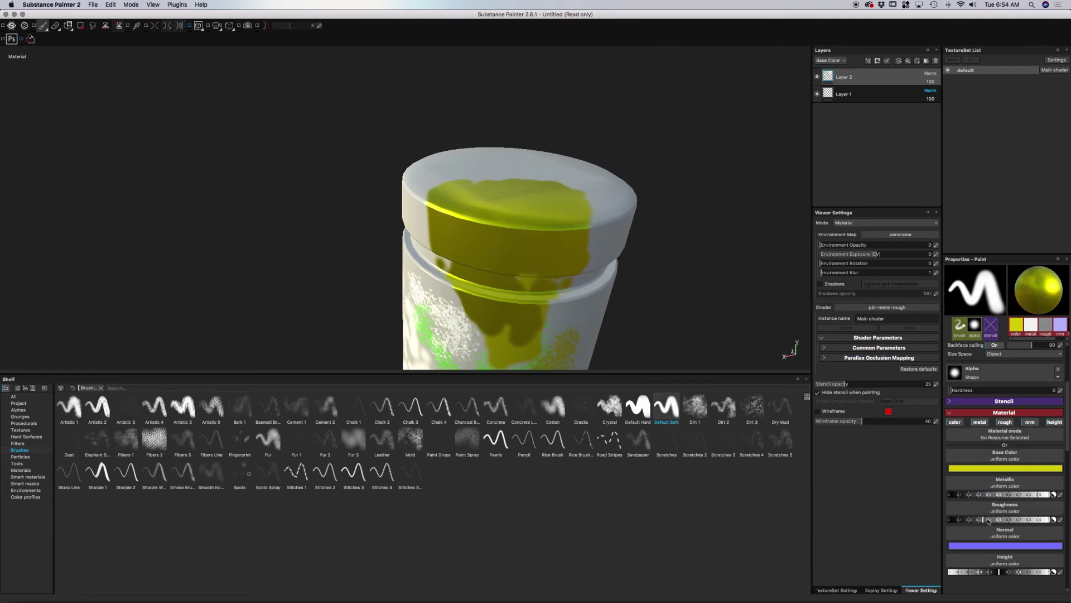
left_click_drag(987, 520, 1023, 521)
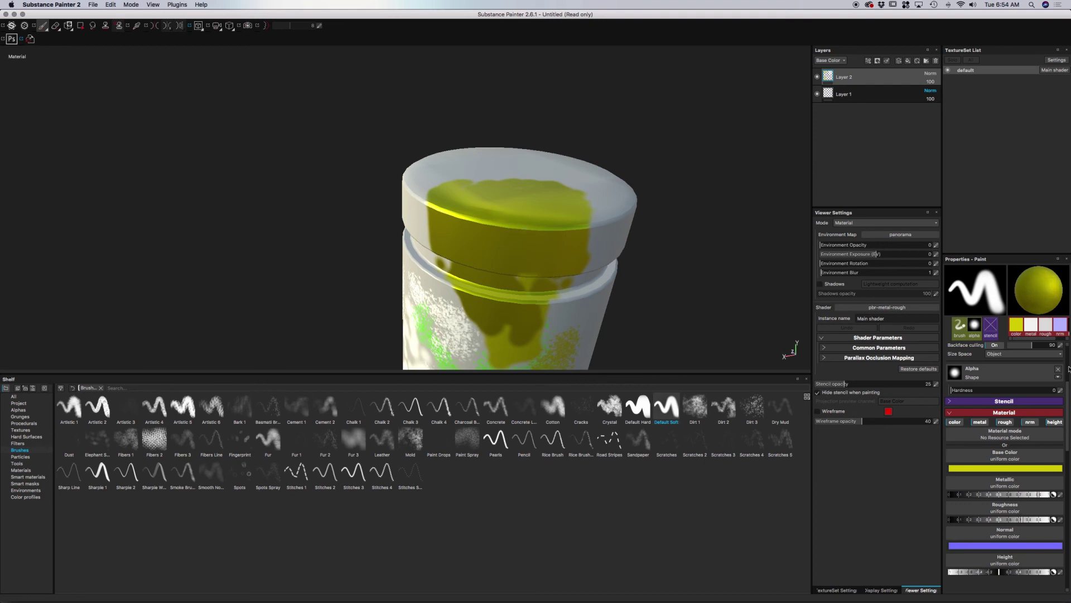
- Paint several yellow strokes, including a hook shape, and raised blotches across the jar's lid
left_click_drag(578, 202, 508, 226)
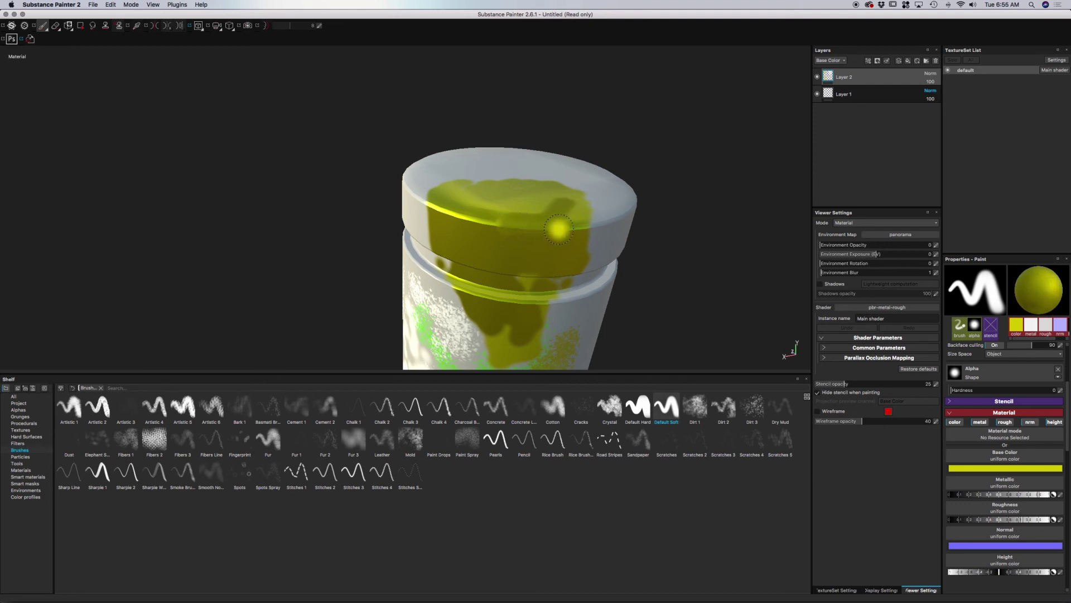
mouse_move(664, 229)
left_mouse_down("alt")
mouse_move(513, 201)
mouse_move(465, 247)
left_mouse_up("alt")
mouse_move(704, 237)
left_mouse_down()
mouse_move(668, 264)
mouse_move(645, 267)
mouse_move(665, 232)
mouse_move(637, 263)
mouse_move(666, 235)
mouse_move(620, 260)
mouse_move(671, 220)
mouse_move(688, 237)
mouse_move(658, 251)
mouse_move(671, 231)
mouse_move(669, 206)
mouse_move(647, 204)
mouse_move(681, 212)
mouse_move(697, 255)
mouse_move(707, 252)
mouse_move(664, 281)
left_mouse_up()
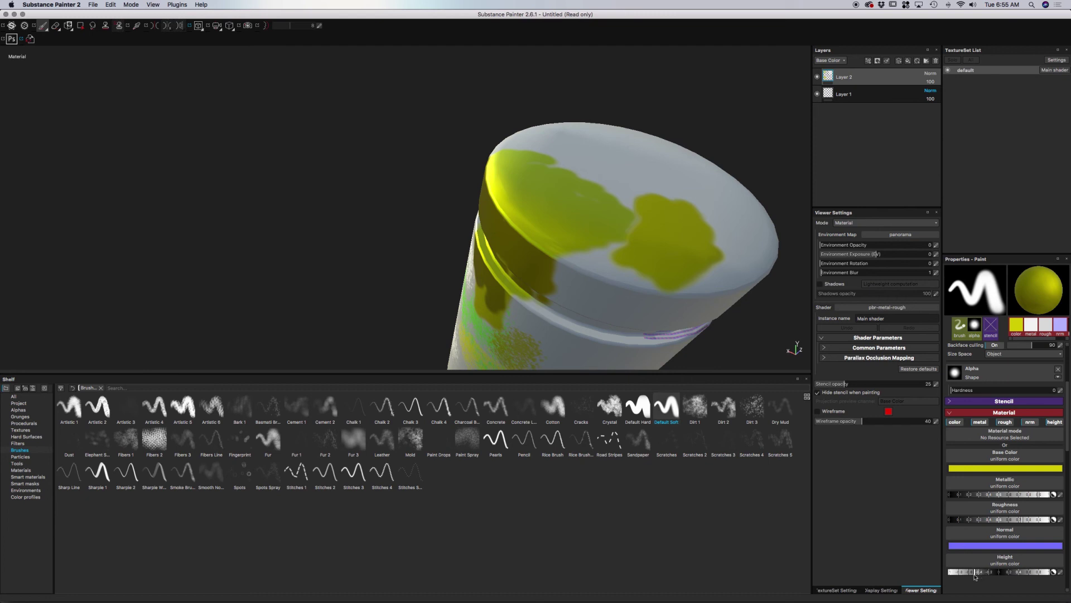
mouse_move(710, 269)
left_mouse_down()
mouse_move(657, 308)
mouse_move(628, 306)
mouse_move(629, 264)
mouse_move(611, 287)
mouse_move(597, 265)
left_mouse_up()
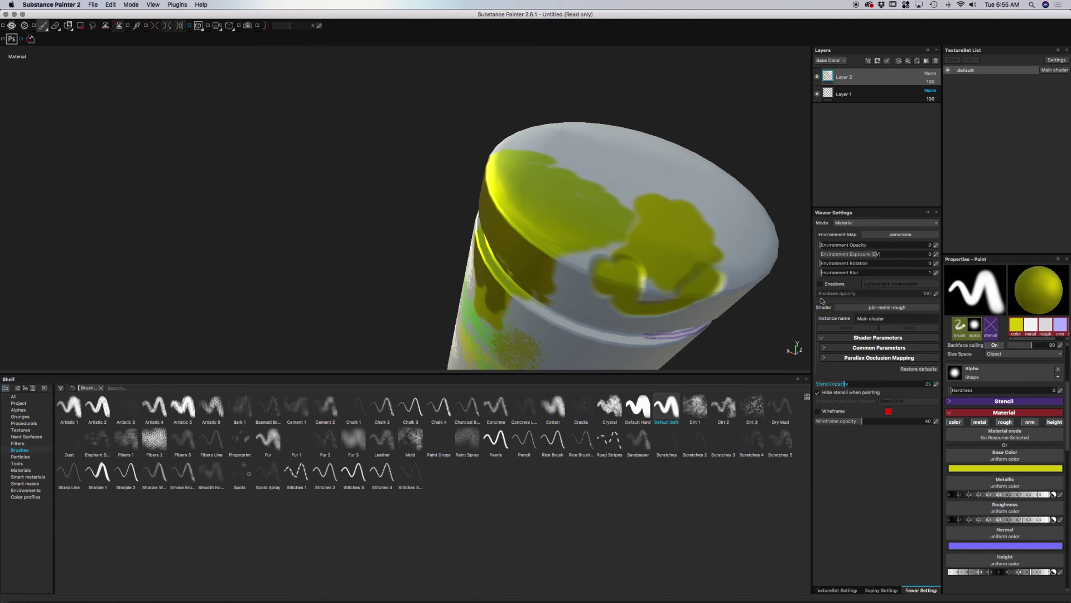
mouse_move(641, 207)
left_mouse_down()
mouse_move(632, 177)
mouse_move(625, 196)
mouse_move(619, 188)
mouse_move(619, 166)
mouse_move(637, 176)
mouse_move(630, 204)
left_mouse_up()
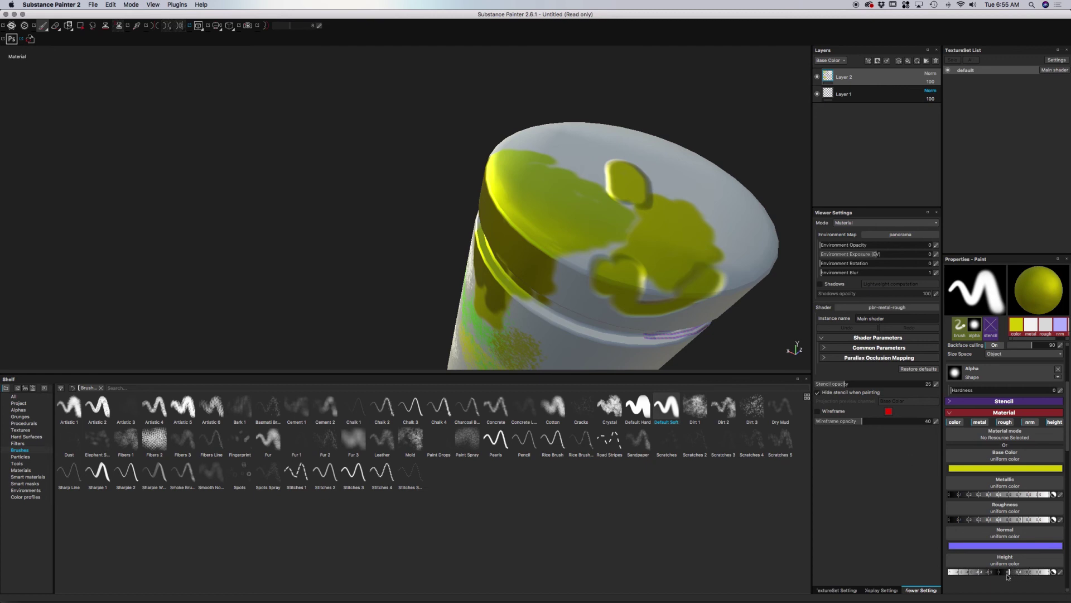
scroll(1015, 476, "down", 3)
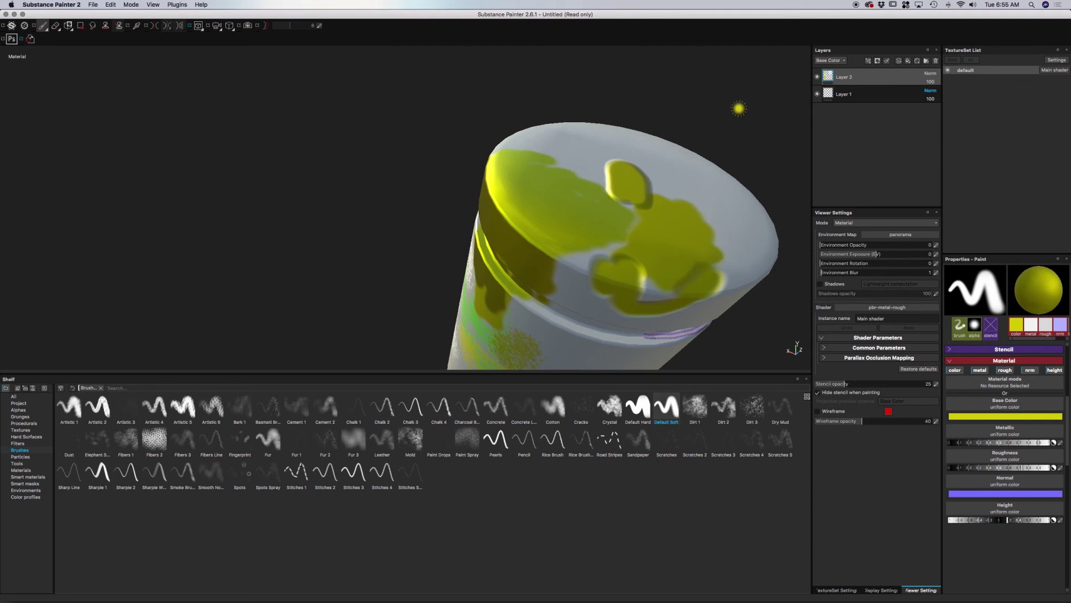
scroll(739, 108, "down", 5, "alt")
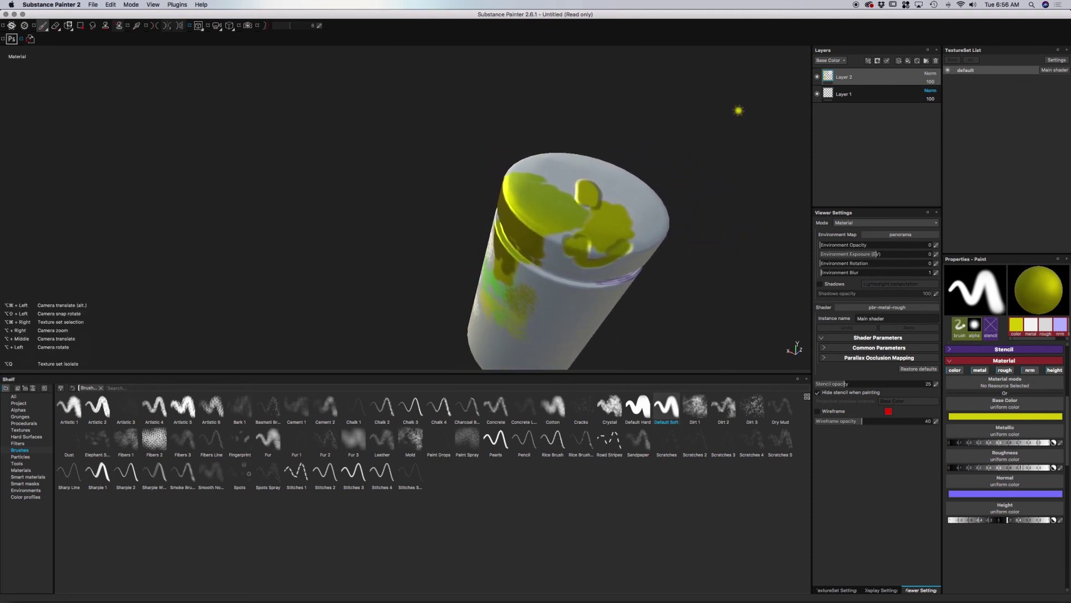
left_click_drag(739, 111, 729, 215, "alt")
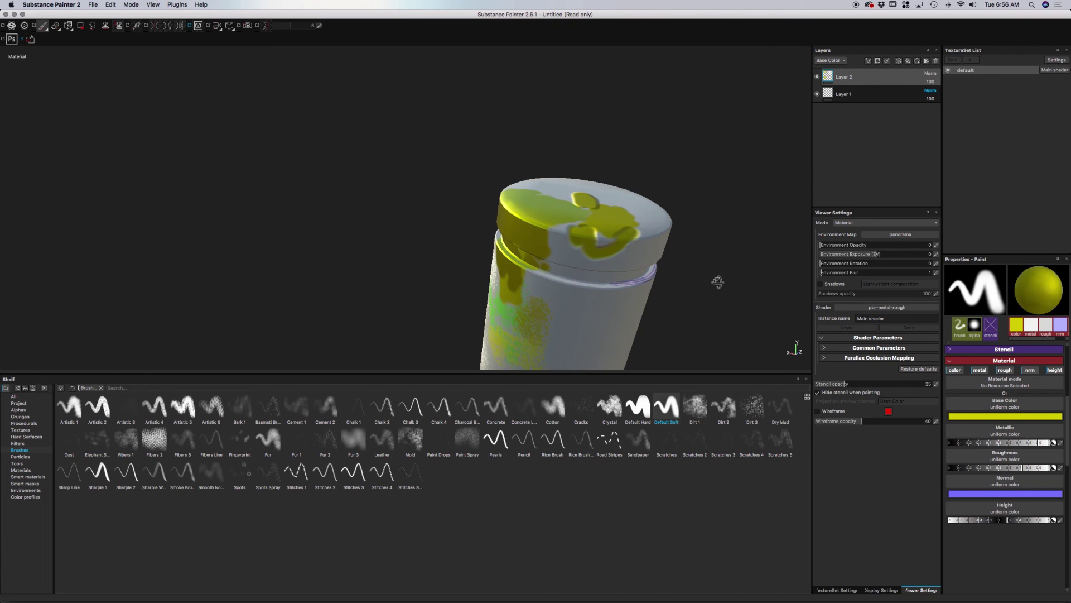
left_click_drag(717, 282, 712, 282, "alt")
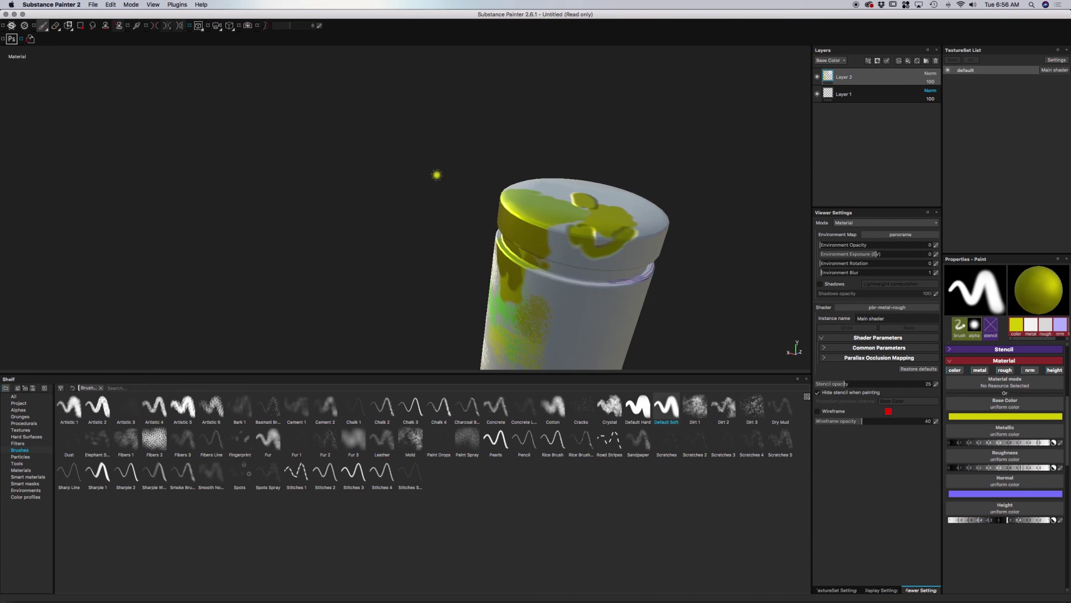
mouse_move(437, 175)
left_mouse_down("alt")
mouse_move(466, 187)
mouse_move(605, 186)
left_mouse_up("alt")
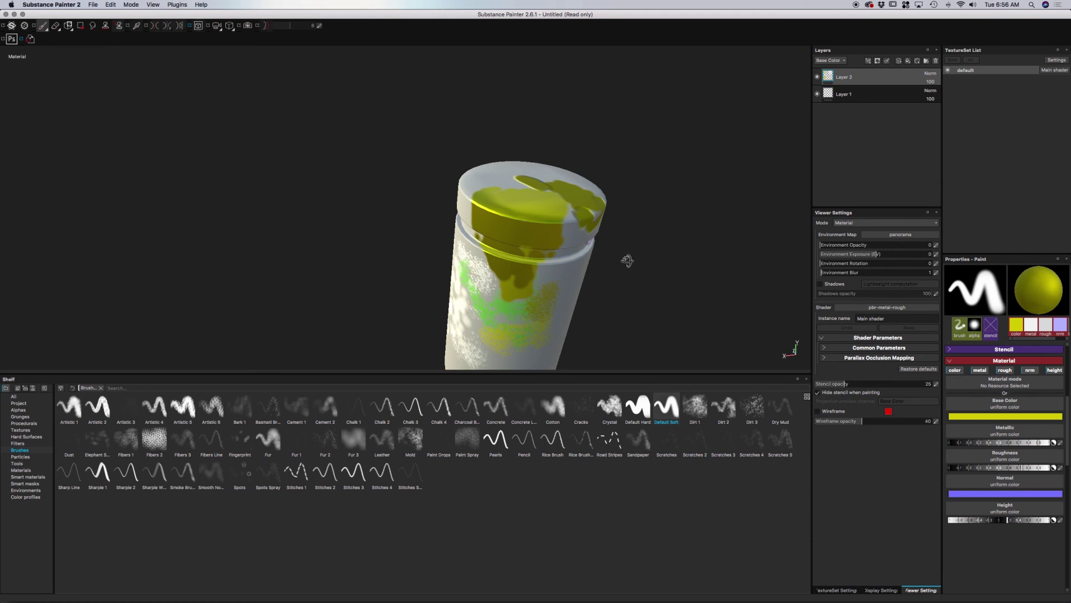
left_click_drag(626, 259, 644, 289, "alt")
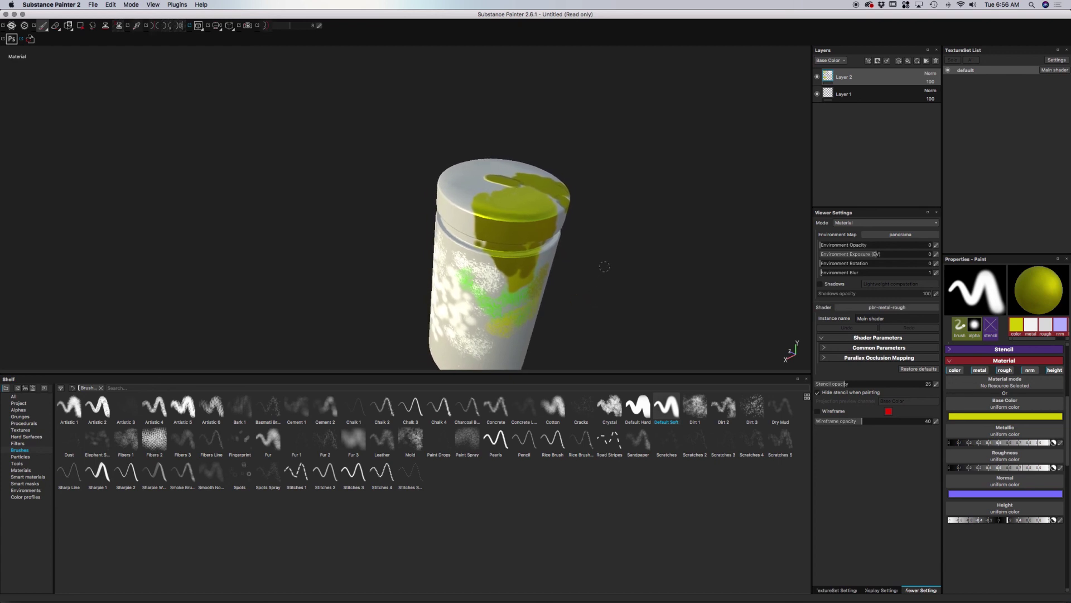
left_click_drag(603, 305, 641, 313, "alt")
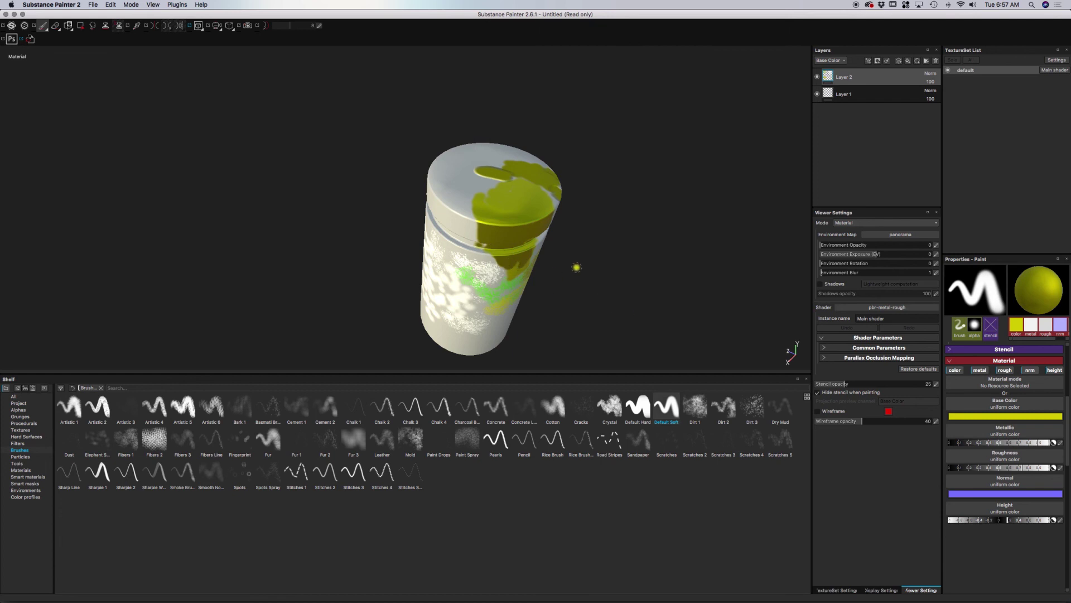
mouse_move(569, 285)
left_mouse_down("alt")
mouse_move(578, 258)
mouse_move(574, 294)
mouse_move(578, 270)
mouse_move(595, 276)
left_mouse_up("alt")
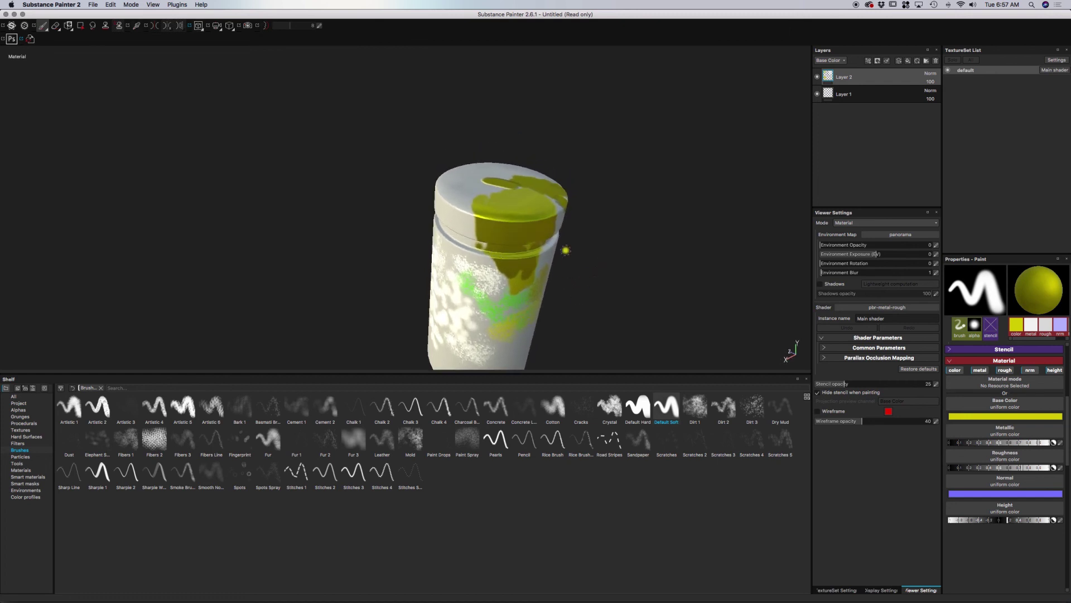
left_click_drag(564, 246, 581, 258, "alt")
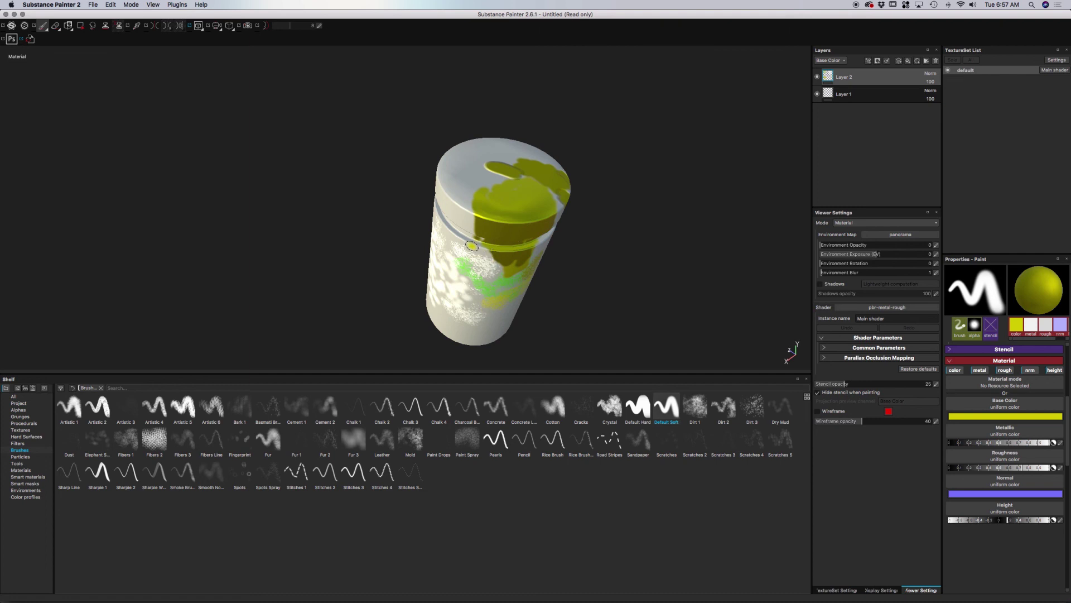
left_click_drag(569, 268, 574, 239, "alt")
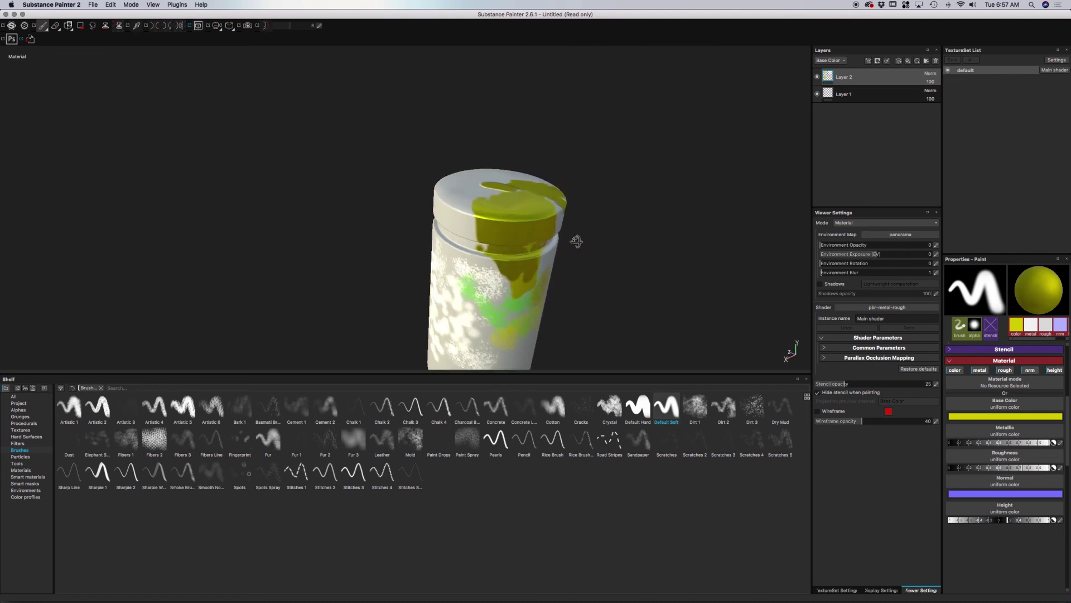